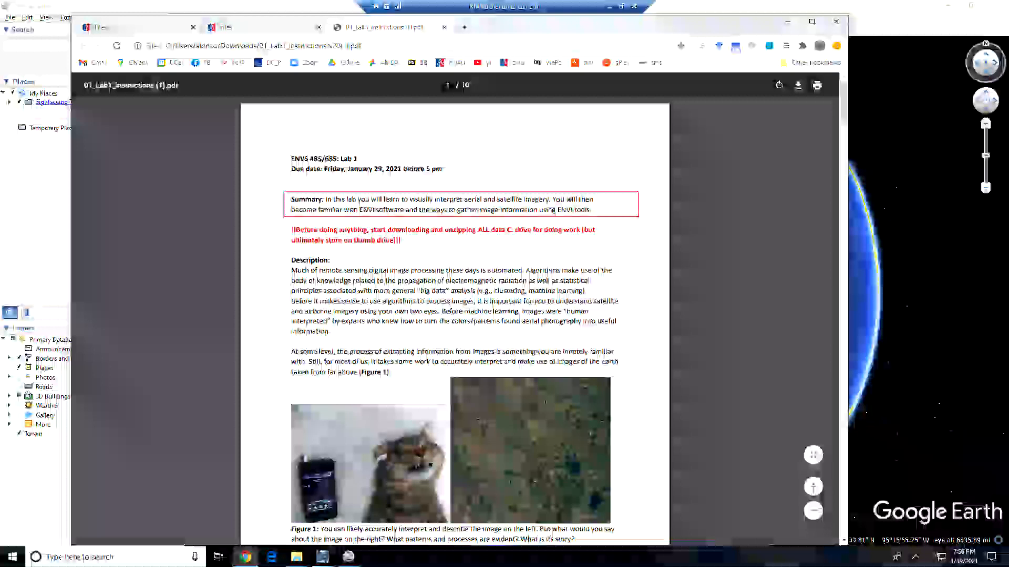
- Bring Google Earth Pro in front of the lab instructions PDF in Chrome
left_click(864, 9)
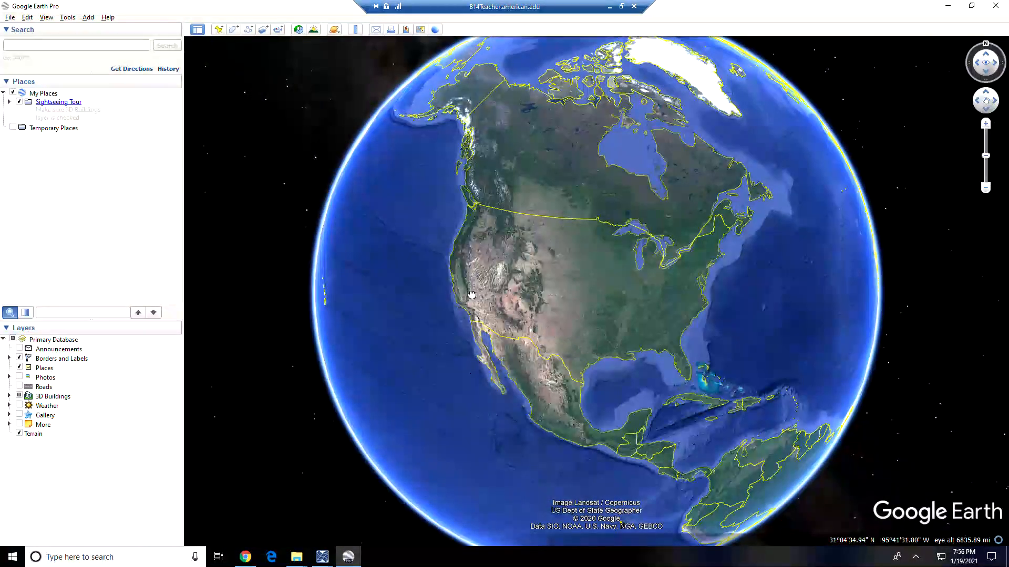
left_click_drag(592, 347, 464, 289)
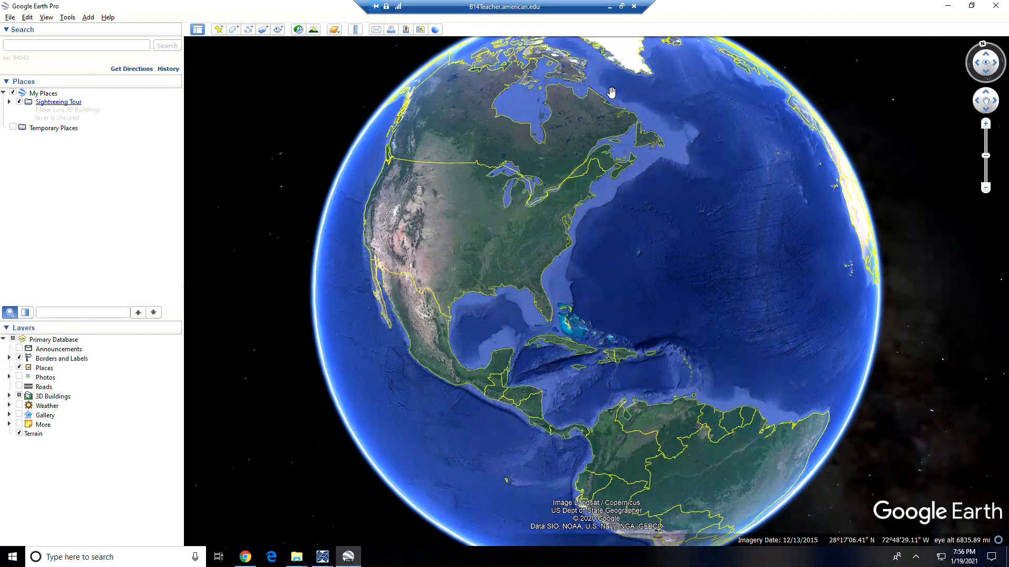
left_click_drag(543, 266, 688, 323)
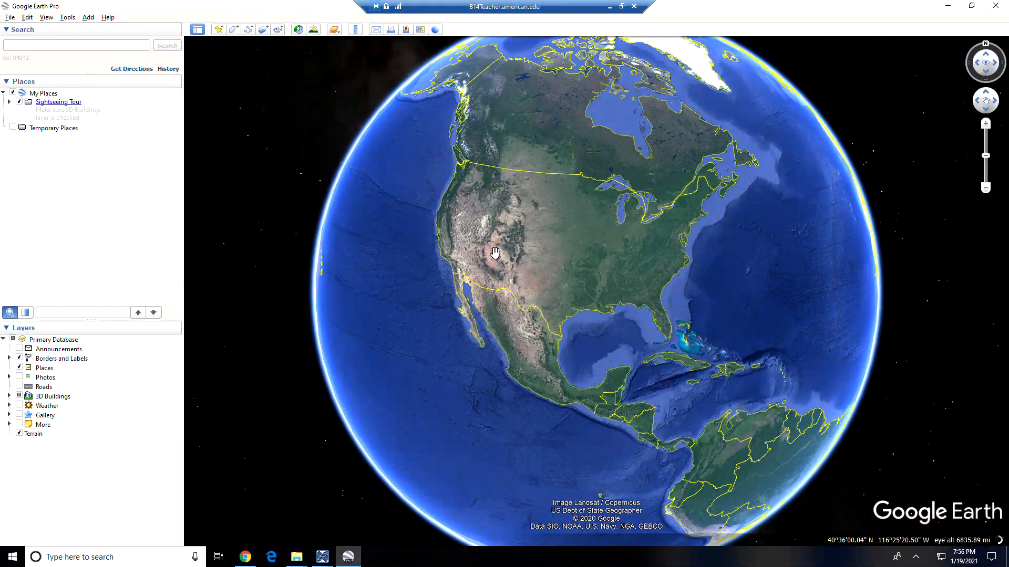
- Return to the lab PDF at section 1.2 and Figure 2's raw and classified crop images
left_click(253, 560)
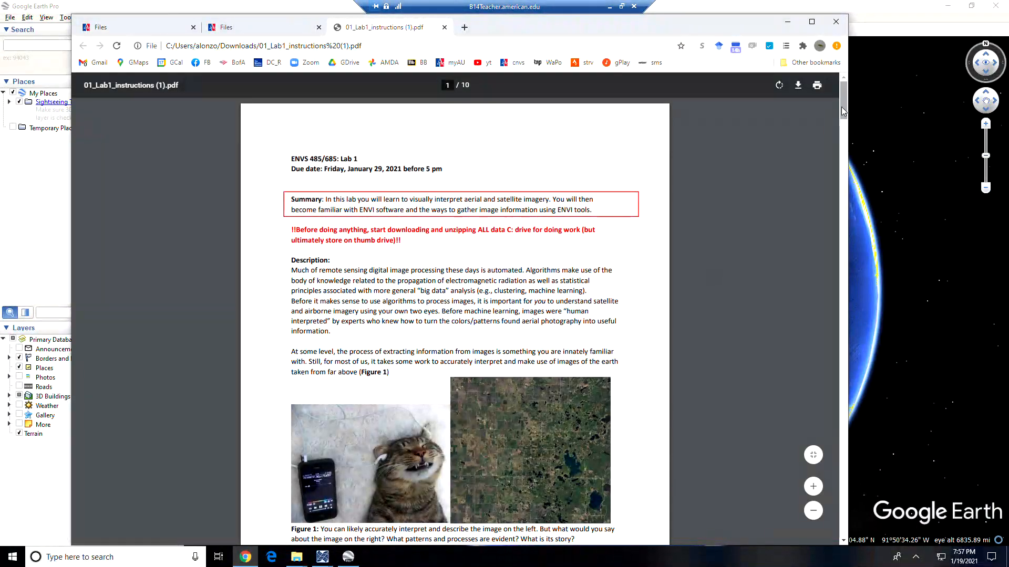
left_click_drag(843, 110, 829, 247)
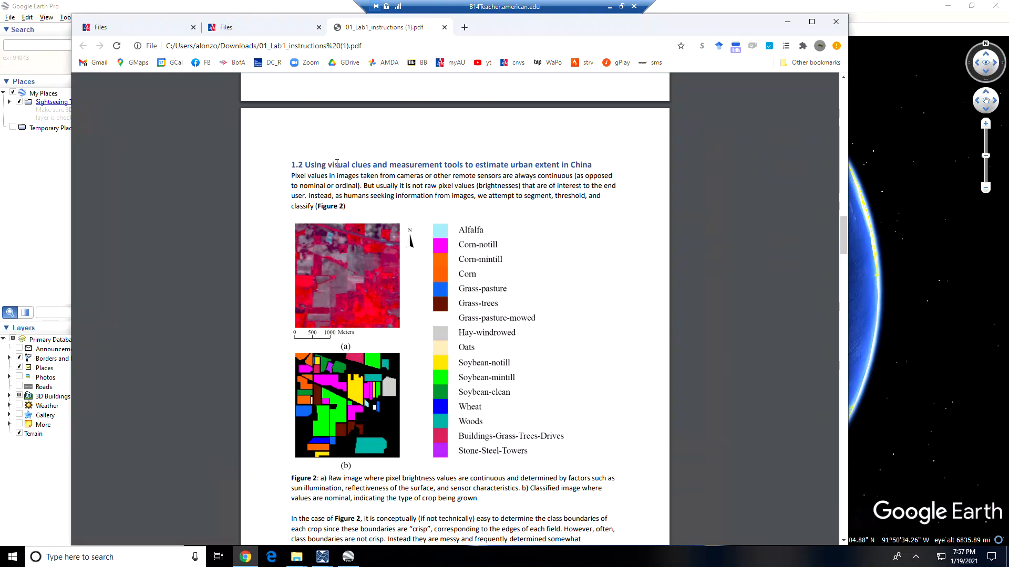
left_click_drag(390, 166, 597, 216)
left_click(597, 217)
- Scroll the PDF past Figure 2 to Figure 3, the Nanjing step 4, and Q14
scroll(610, 325, "down", 2)
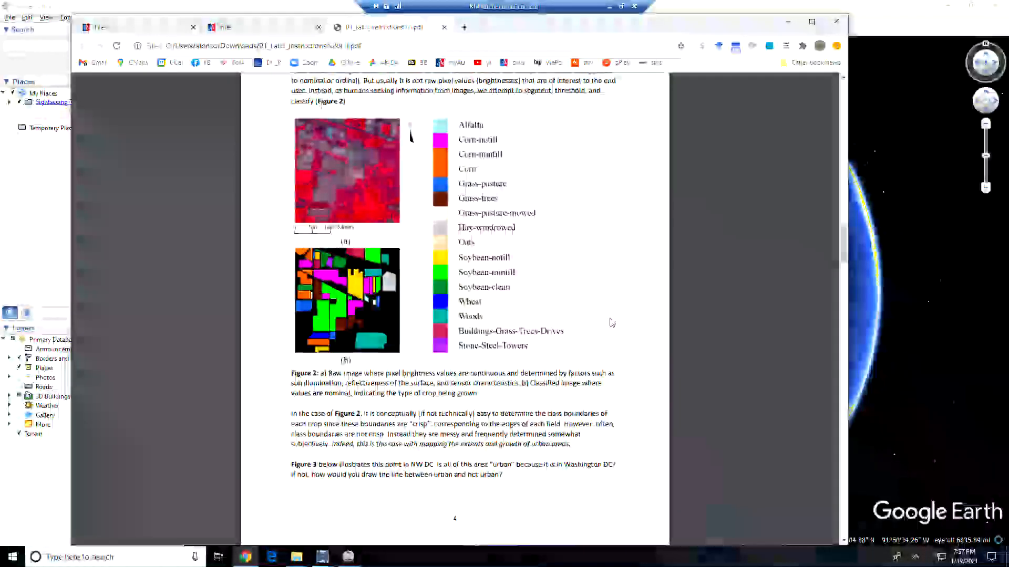
scroll(626, 304, "down", 5)
scroll(628, 306, "down", 5)
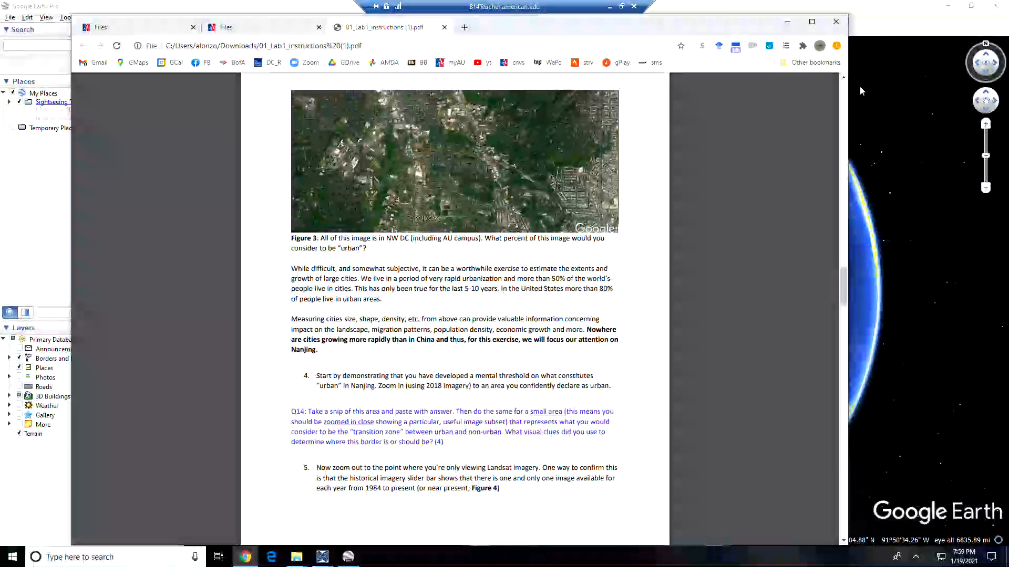
- In Google Earth, search 'las ve' and fly to the Las Vegas, NV suggestion
left_click(874, 15)
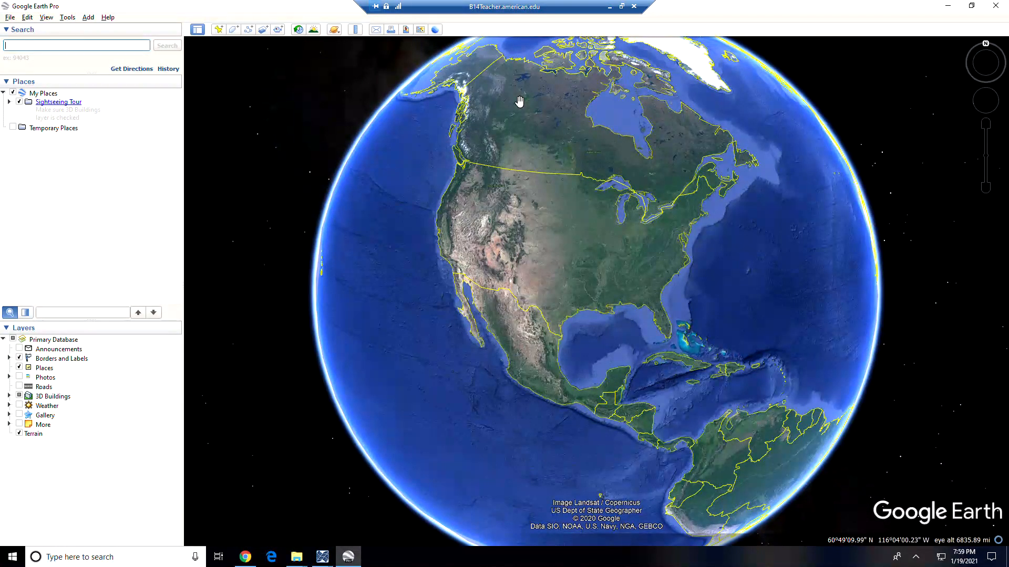
type("las ve")
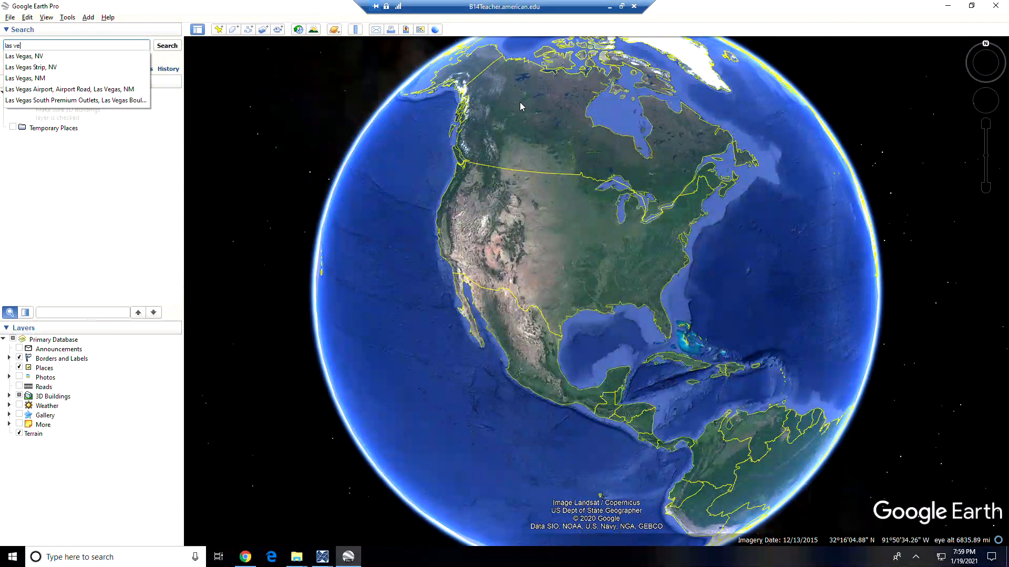
key("Down")
key("Return")
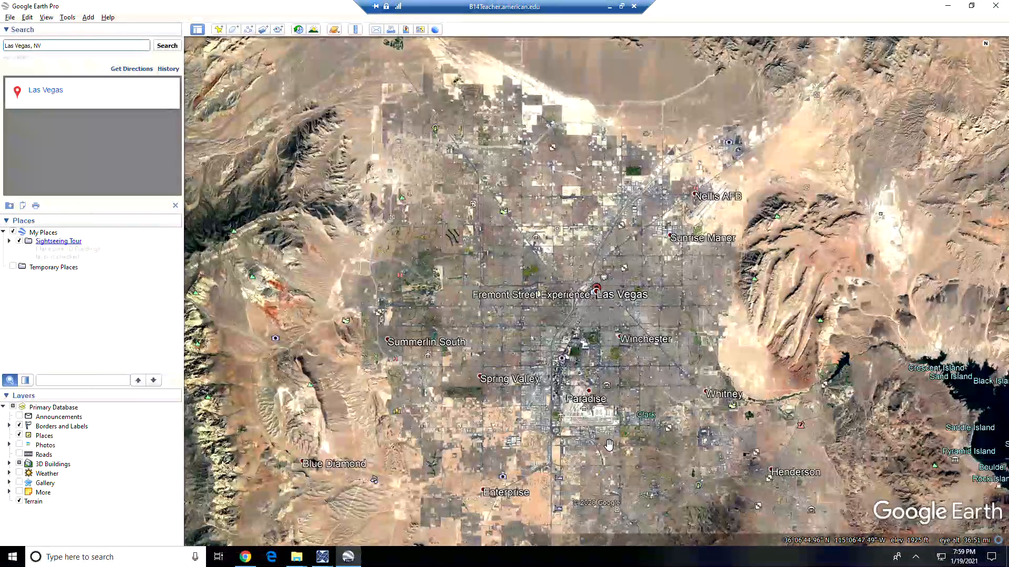
- Zoom and pan until the whole Las Vegas valley and Lake Mead are in view
scroll(646, 463, "up", 3)
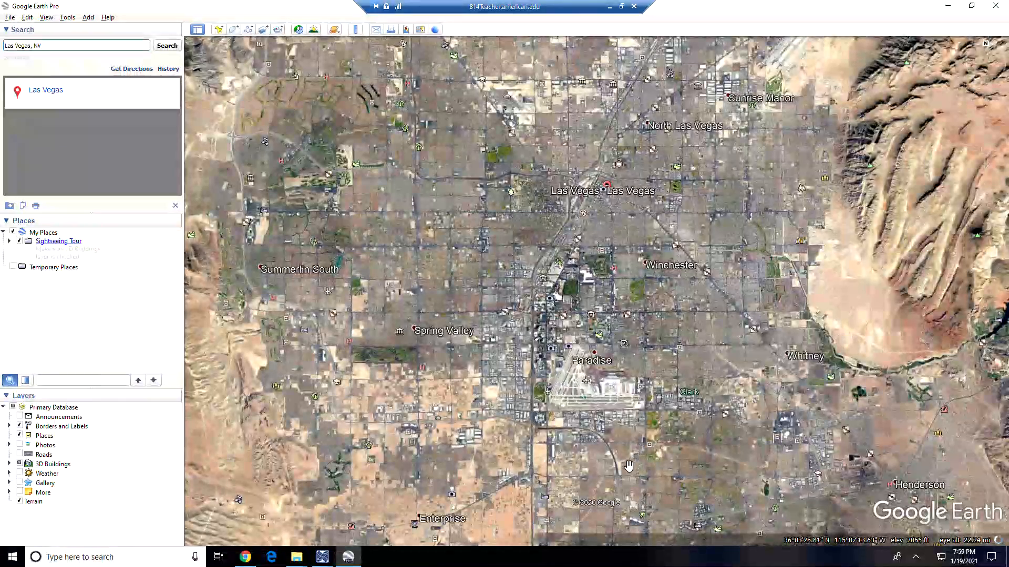
scroll(639, 497, "up", 3)
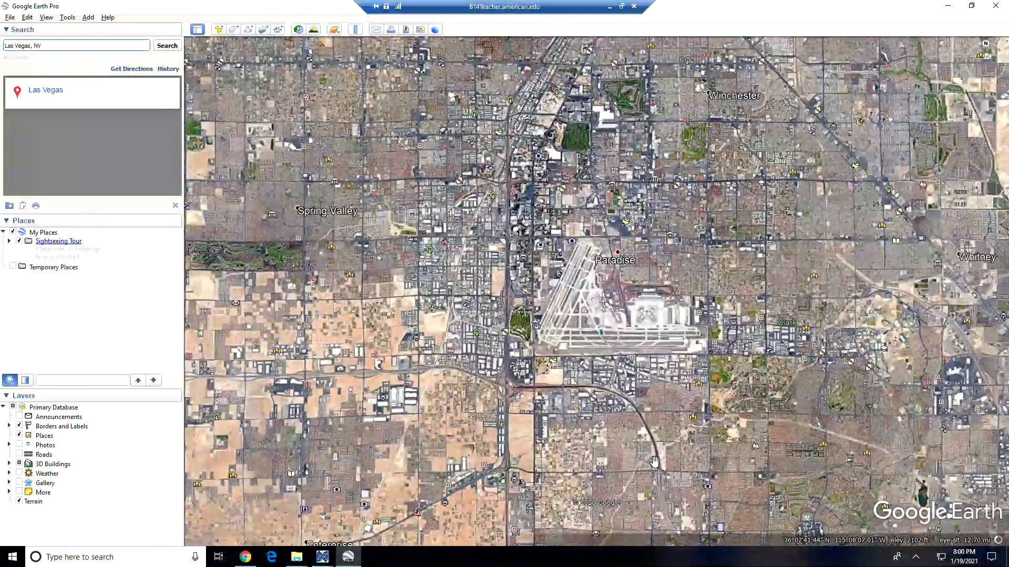
scroll(654, 461, "down", 2)
scroll(654, 461, "down", 3)
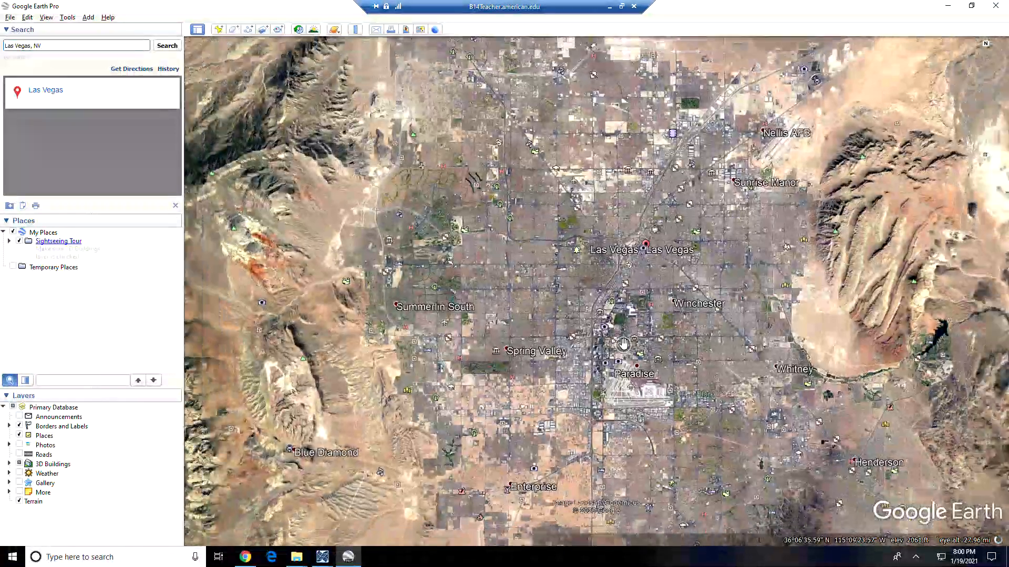
scroll(623, 345, "down", 2)
left_click_drag(719, 412, 651, 362)
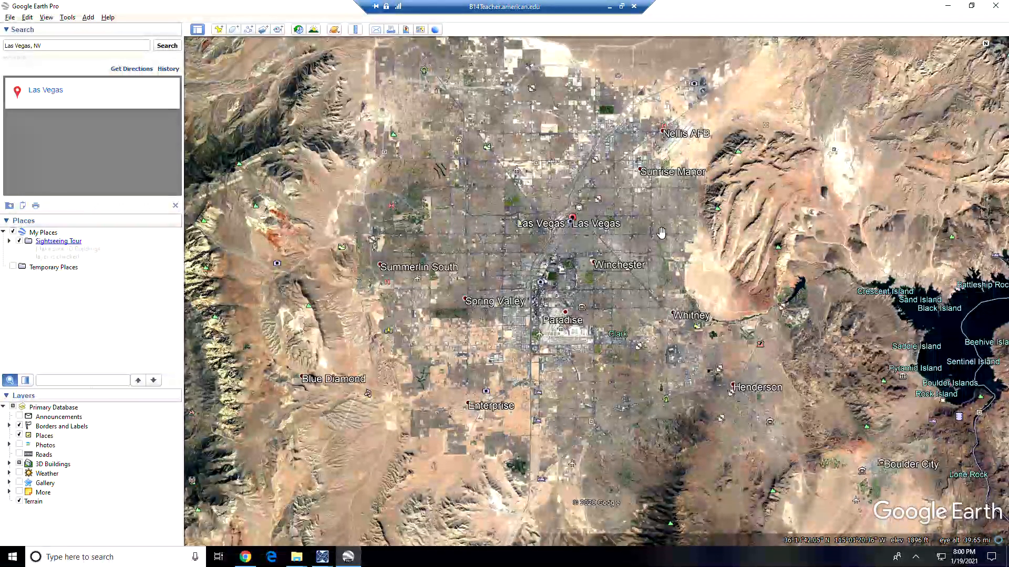
scroll(588, 165, "down", 1)
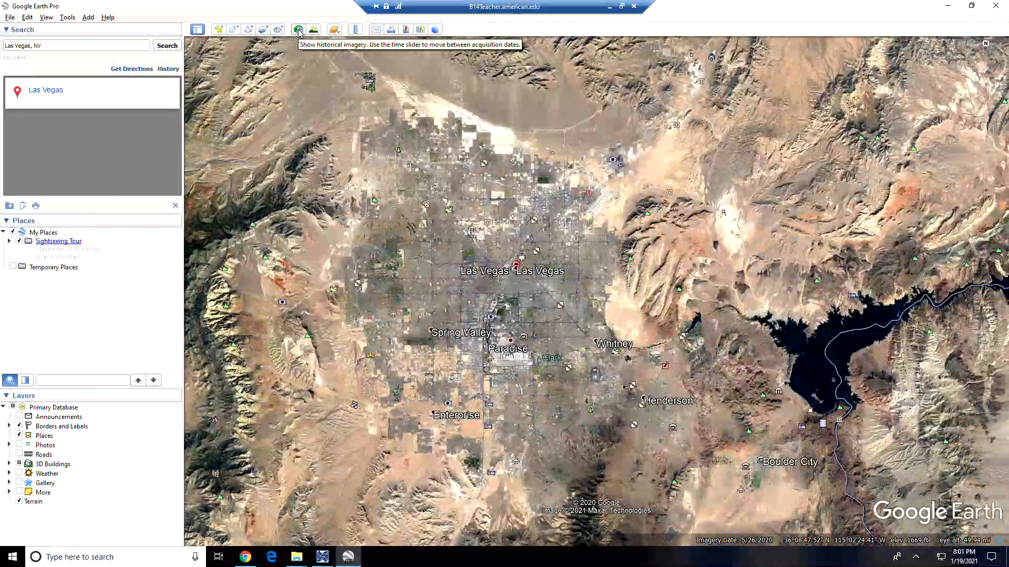
- Turn on historical imagery, move from 1950 to about 12/1984–1985, then return to the PDF
left_click(299, 30)
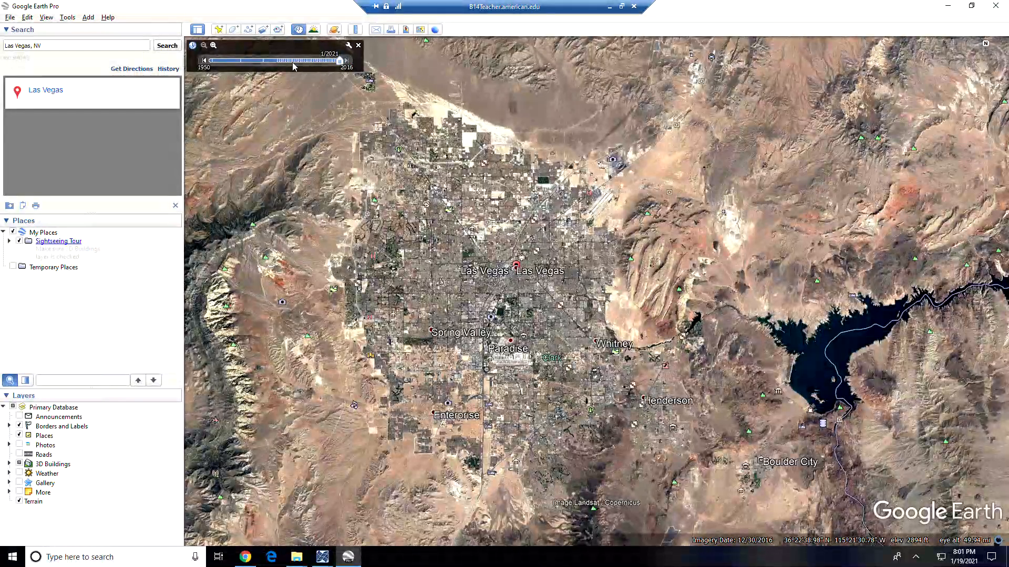
left_click_drag(293, 66, 212, 61)
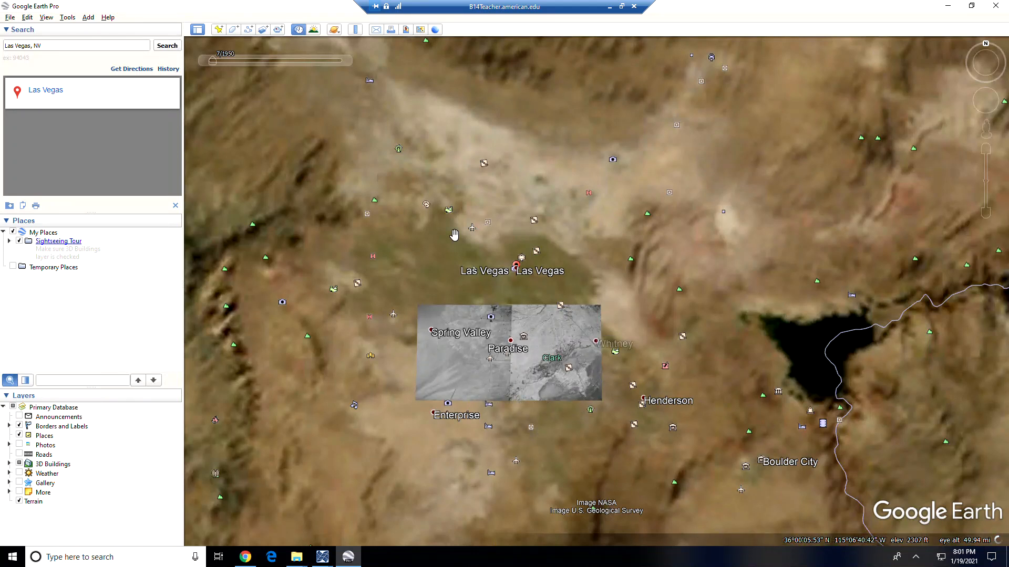
mouse_move(214, 63)
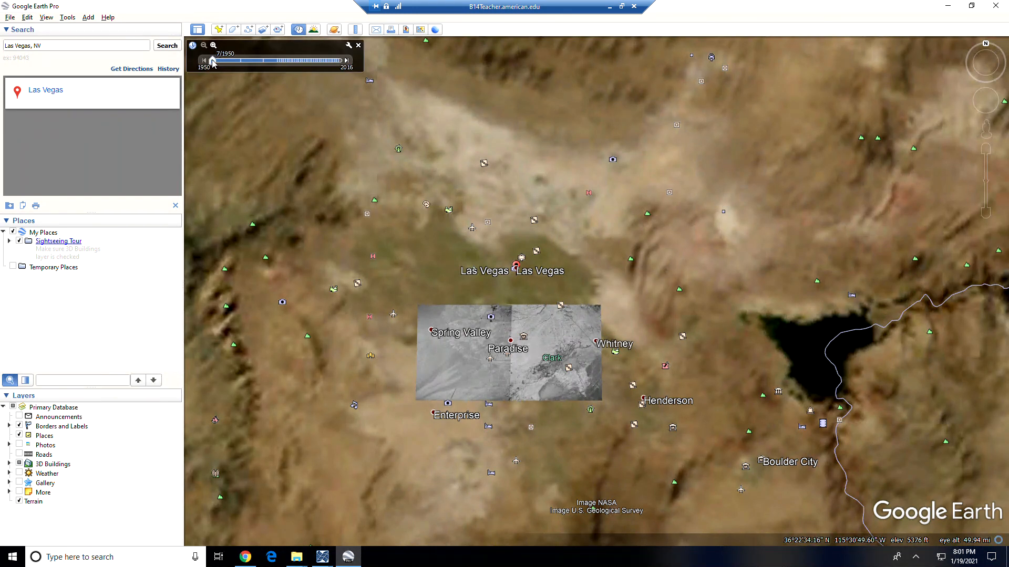
left_click_drag(212, 62, 279, 63)
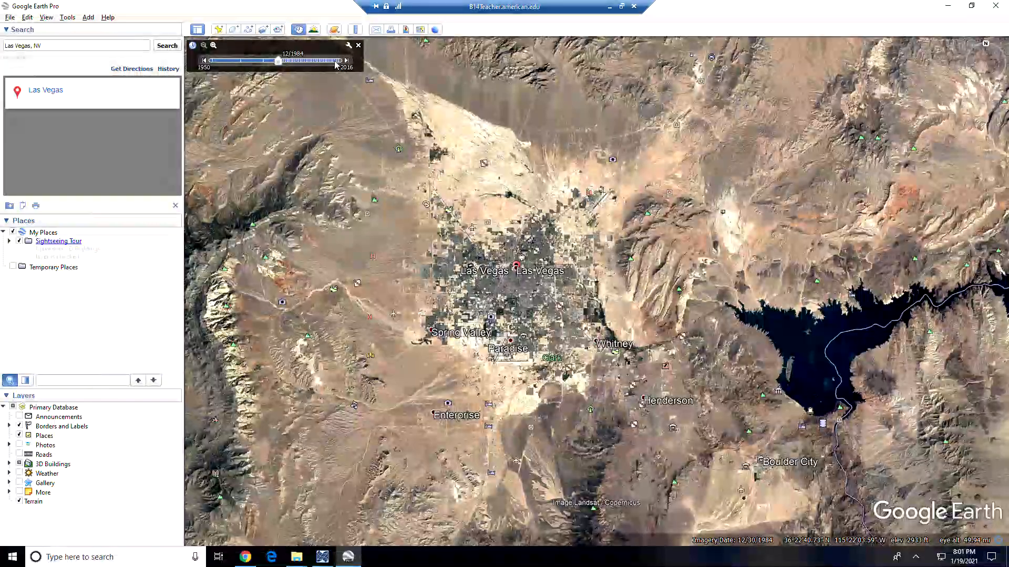
left_click_drag(280, 62, 282, 65)
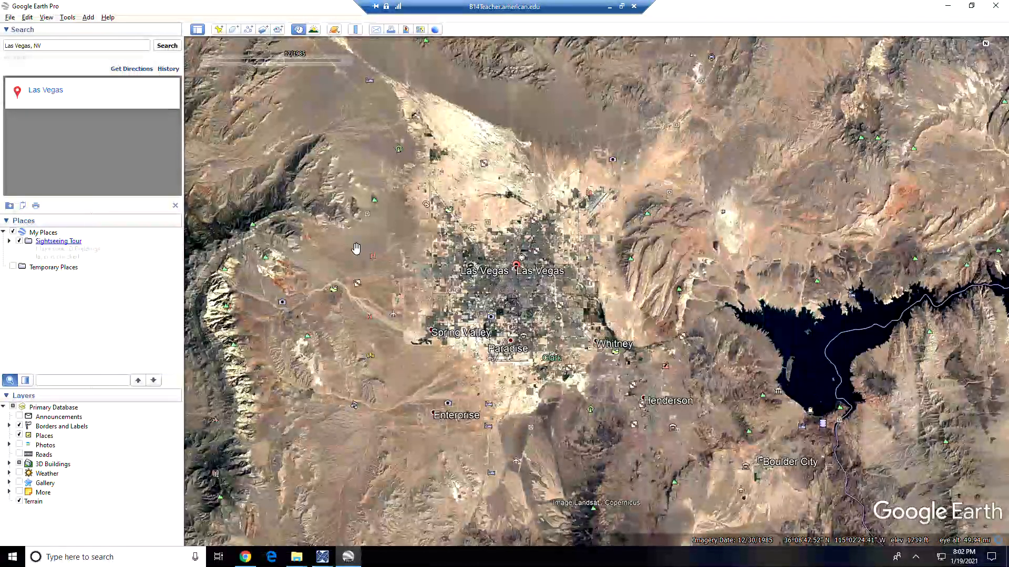
mouse_move(302, 69)
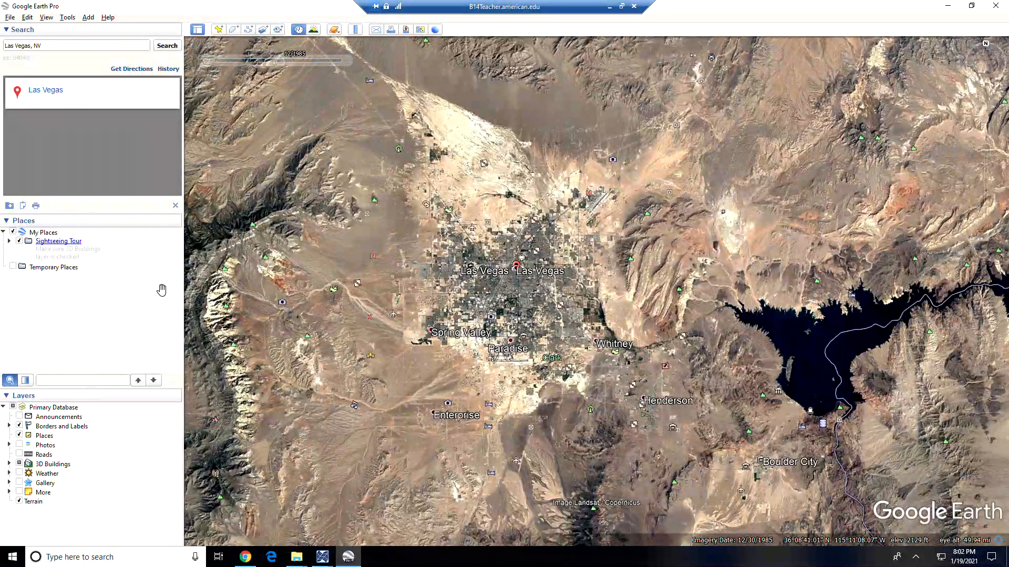
key("alt+Tab")
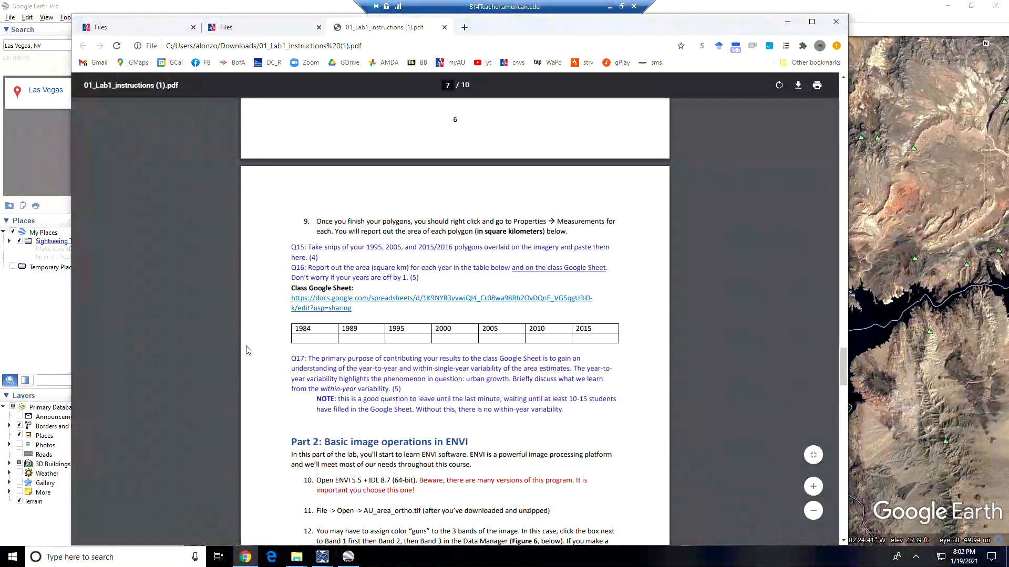
- Open the class Google Sheet and enter a duplicate test name in cell A3
left_click(389, 299)
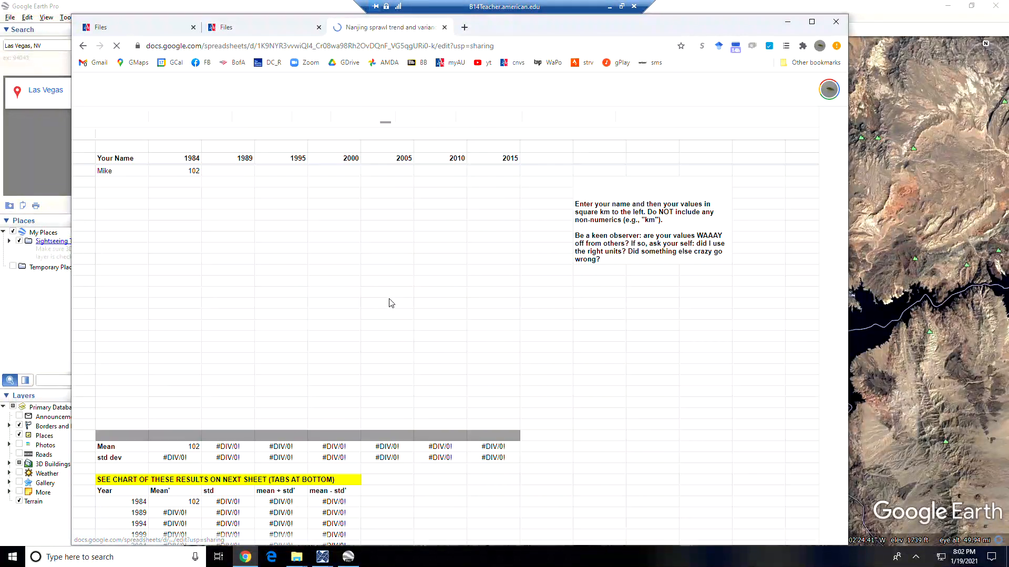
left_click(279, 293)
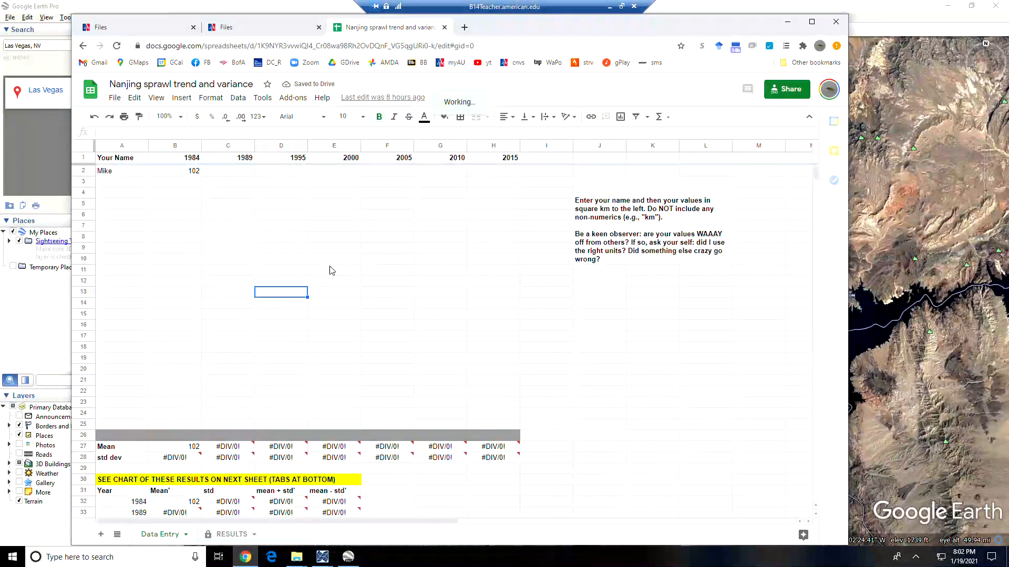
left_click(121, 175)
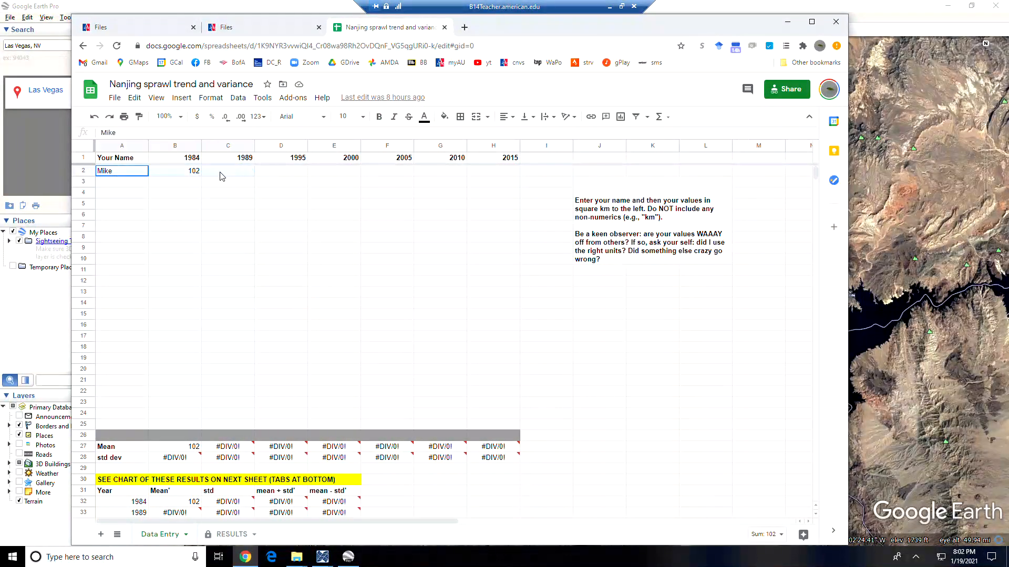
left_click(174, 184)
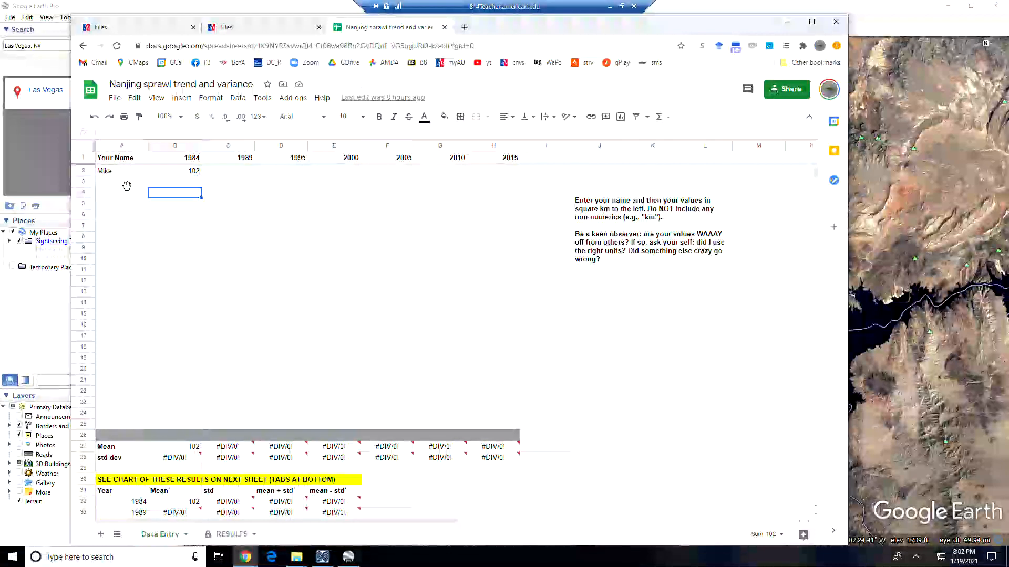
left_click(135, 181)
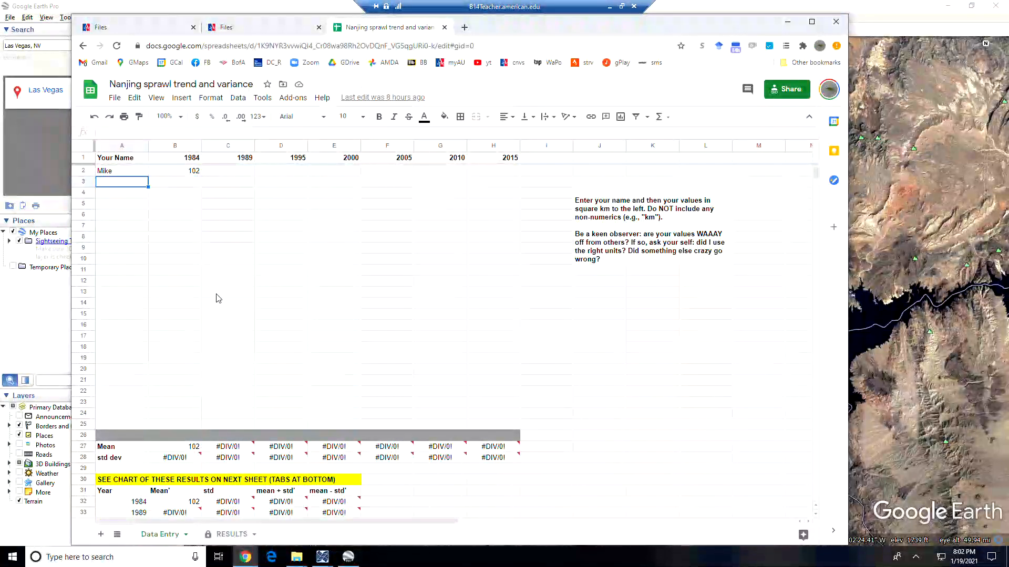
type("Mike")
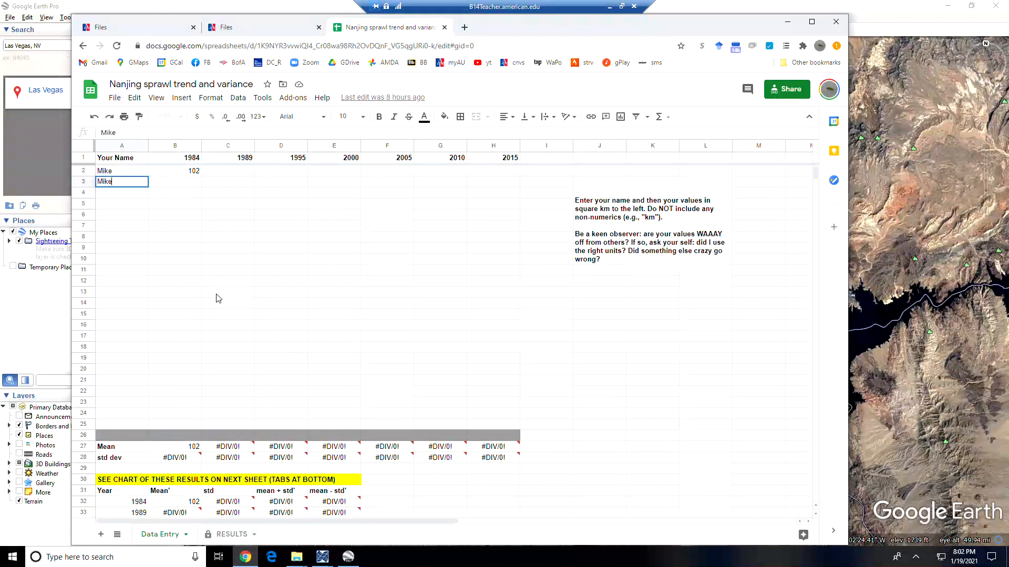
type(" again")
key("Return")
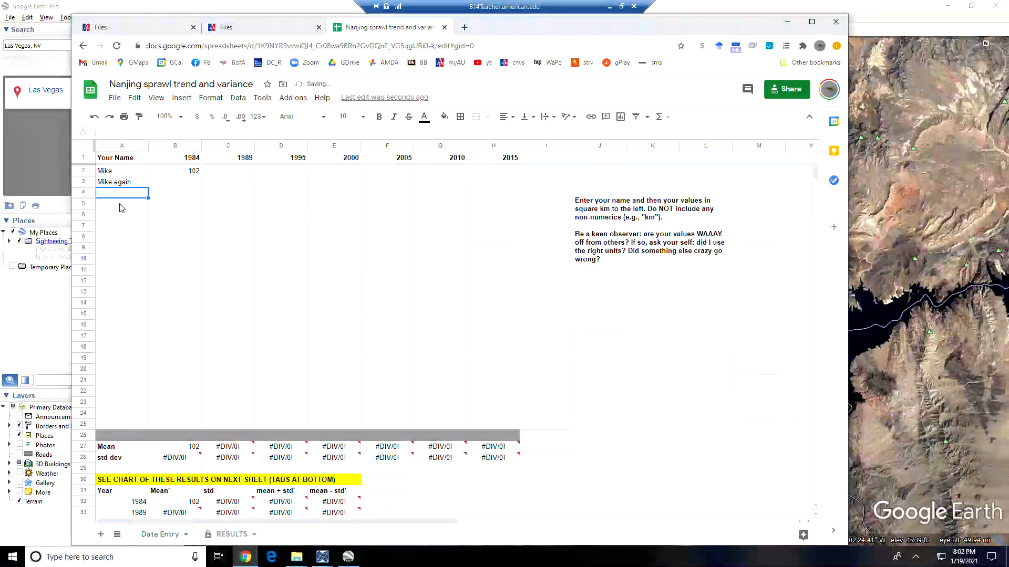
- Select the year headings B1:H1, from 1984 through 2015
left_click(125, 258)
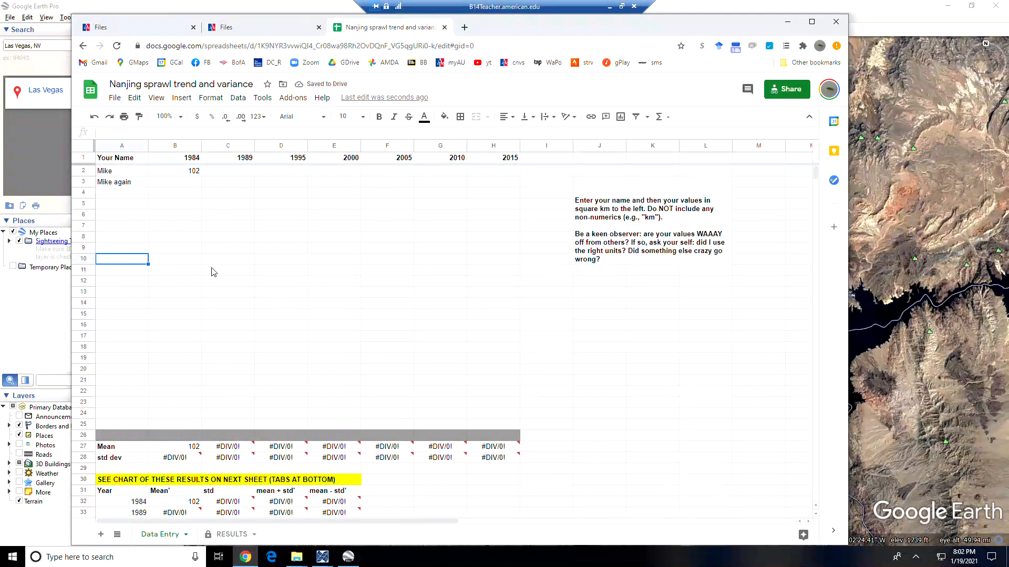
left_click(118, 206)
left_click(192, 159)
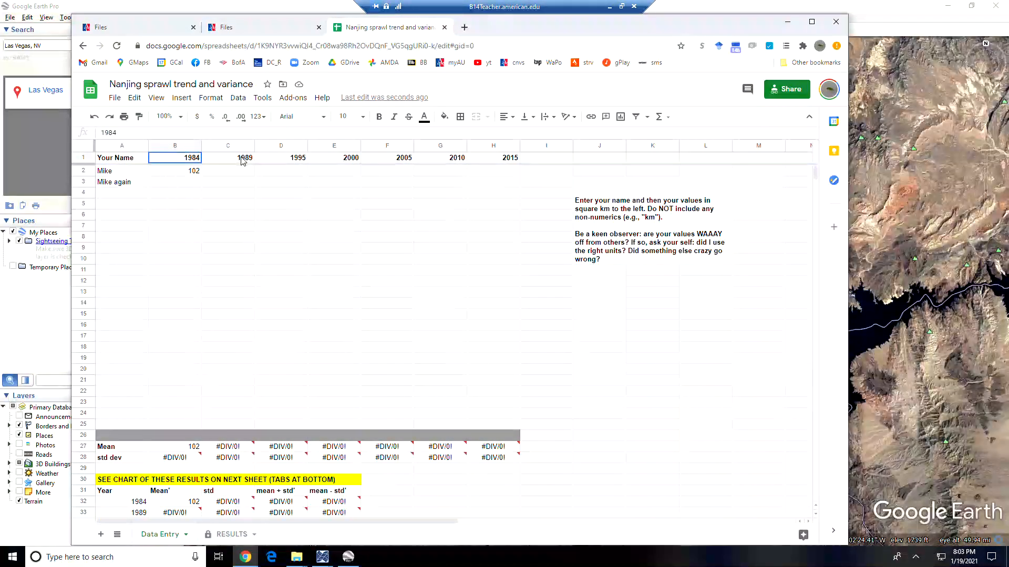
left_click_drag(241, 160, 352, 160)
left_click_drag(482, 160, 483, 160)
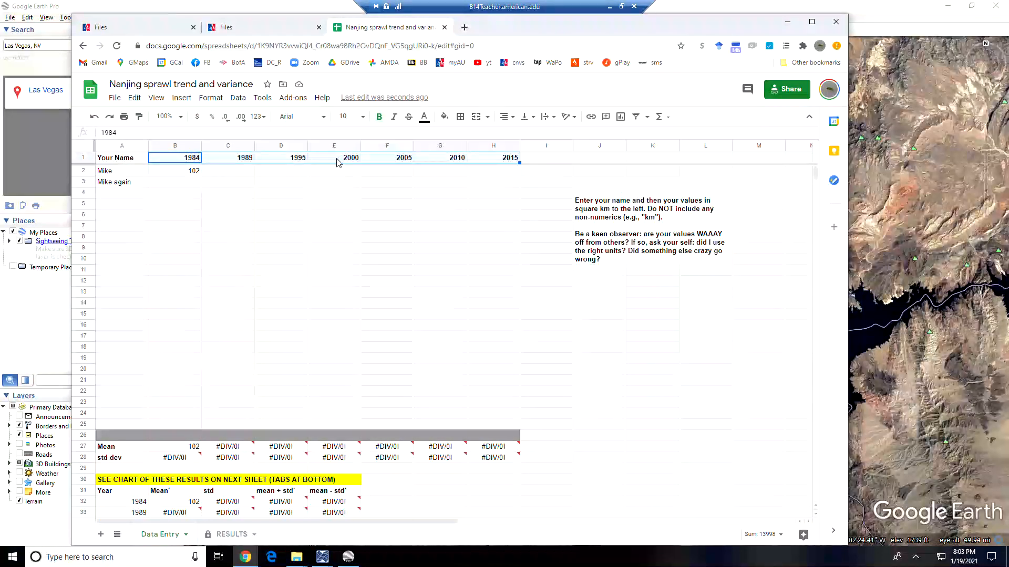
left_click_drag(200, 226, 210, 226)
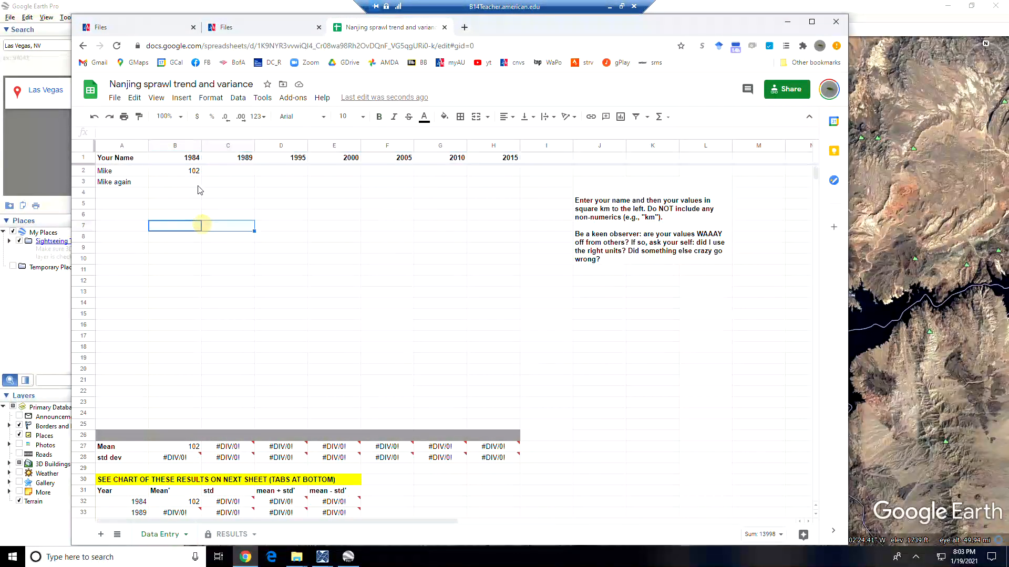
- Clear the duplicate test entry in A3 and confirm the 1984 value of 102
left_click(124, 183)
key("Delete")
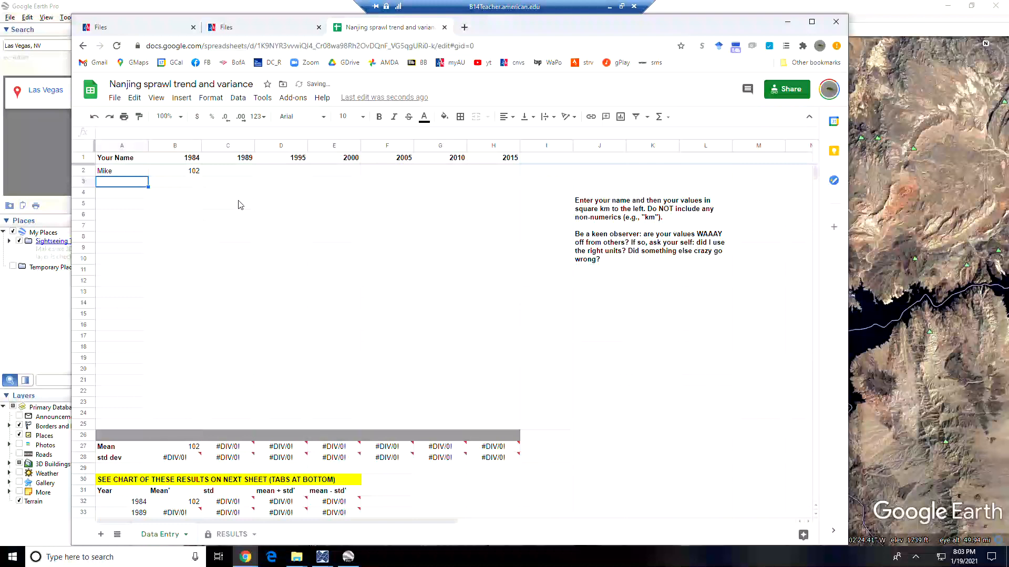
left_click(225, 229)
left_click(198, 174)
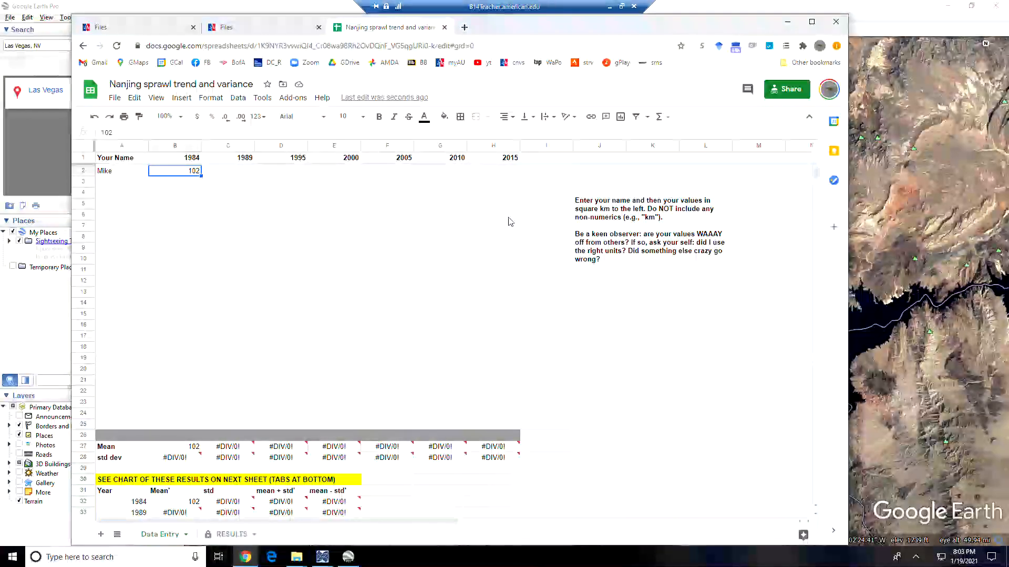
left_click(83, 46)
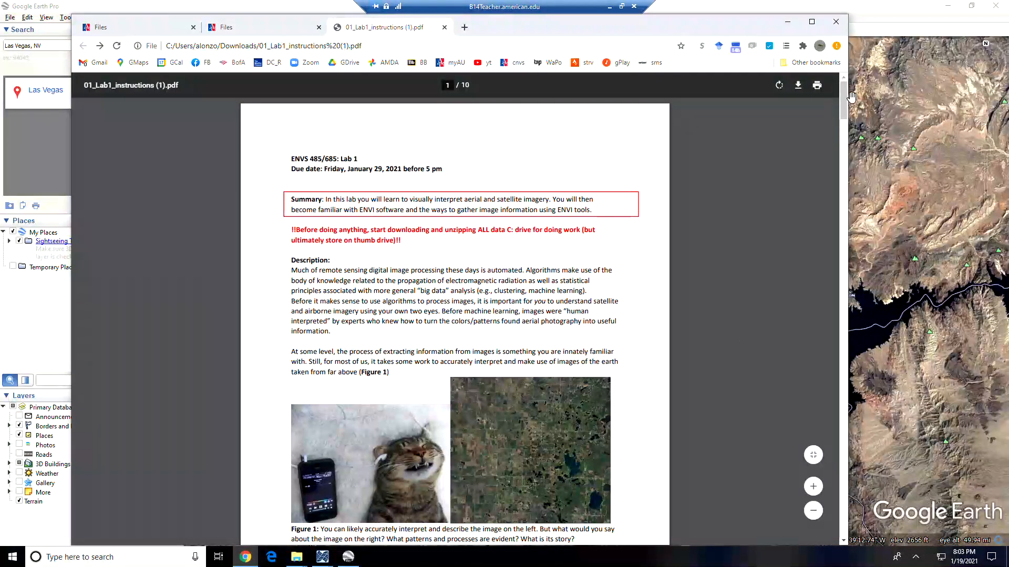
- Scroll the PDF to page 6, step 7, and go back to Google Earth Pro
left_click_drag(843, 102, 837, 323)
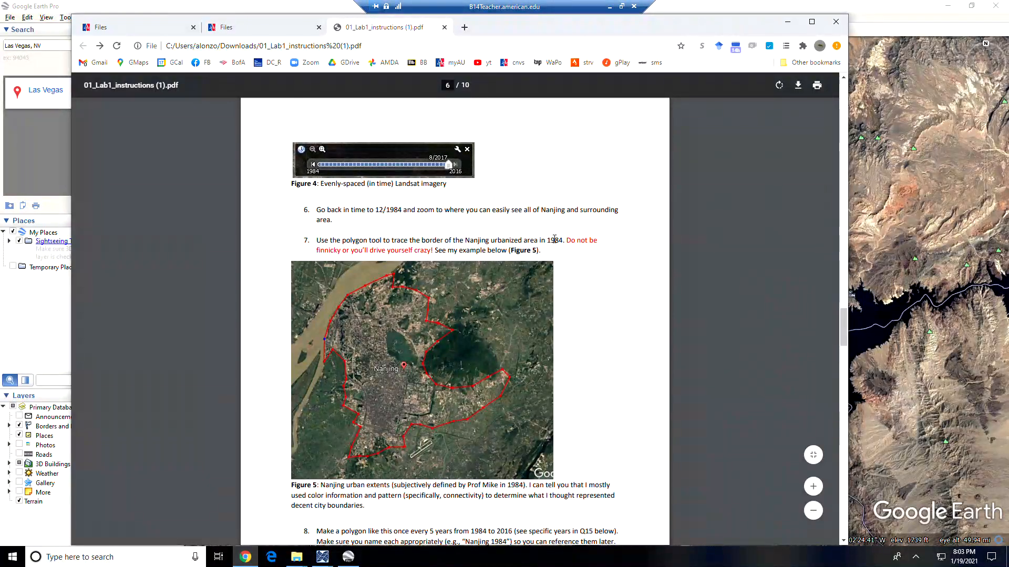
left_click(871, 34)
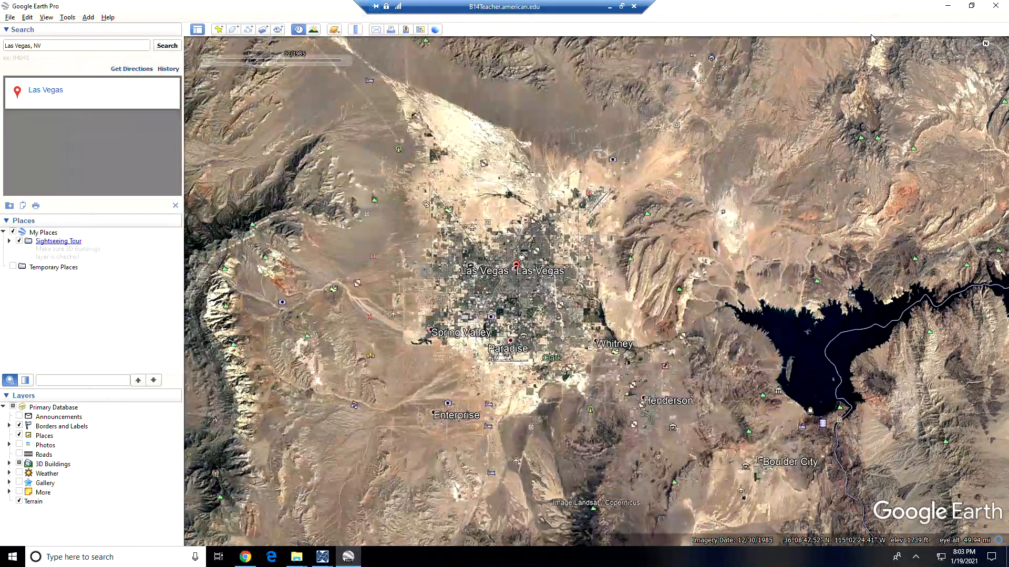
- Move the imagery slider forward to 2016, then back to 12/1984
mouse_move(281, 62)
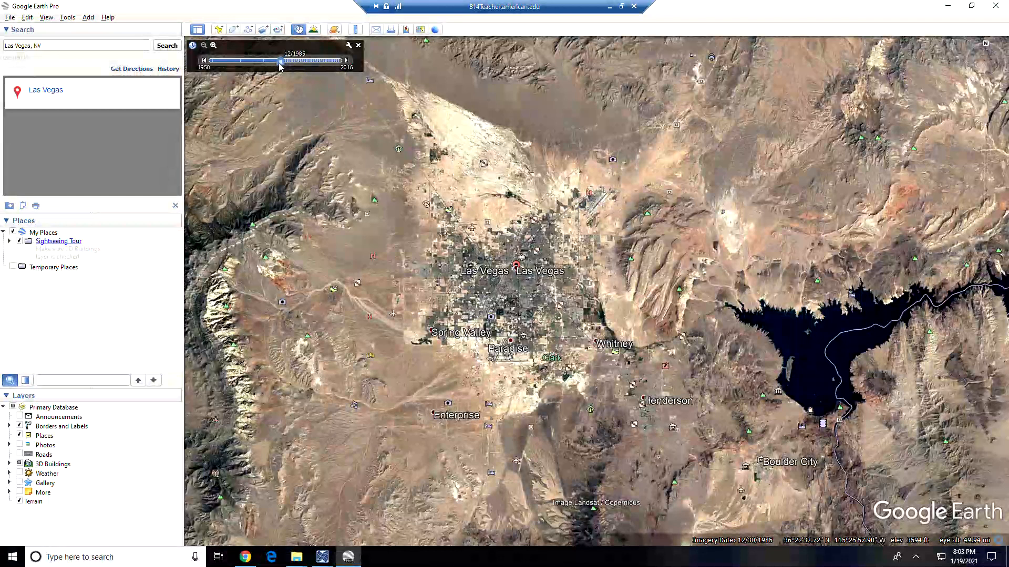
left_click_drag(280, 61, 340, 61)
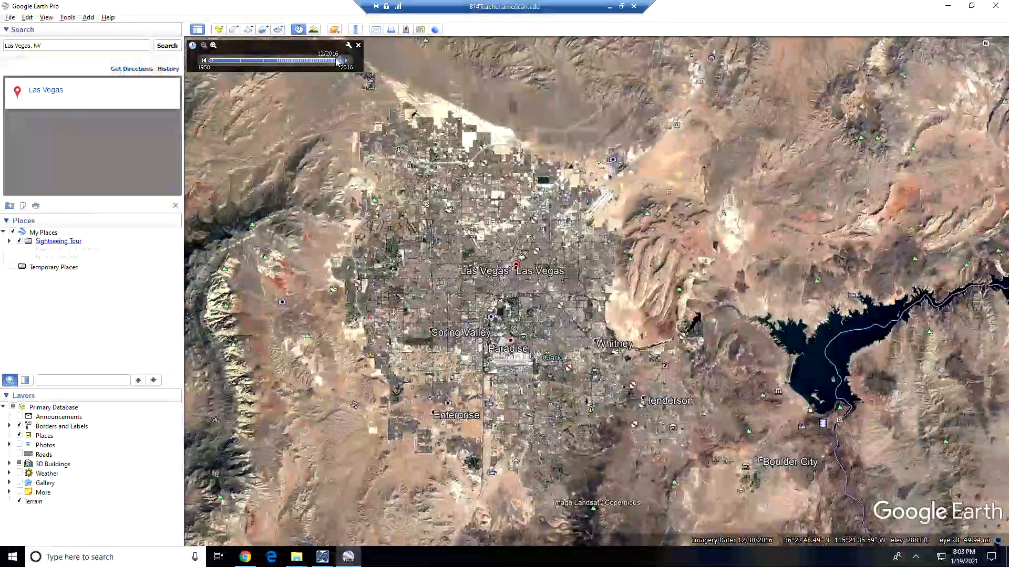
left_click_drag(341, 62, 279, 62)
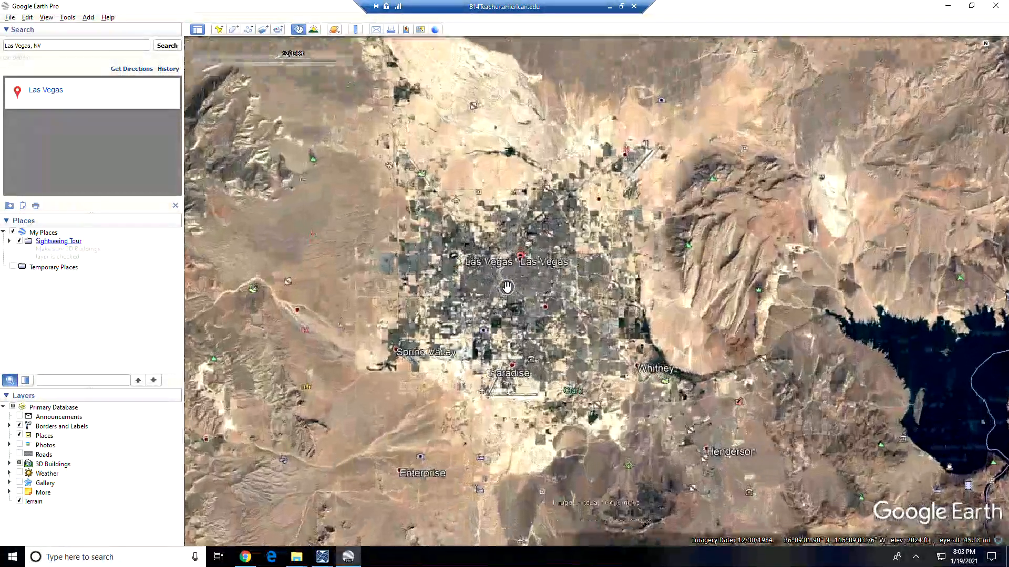
- Zoom in on the 1984 city, then out to show the whole valley and Lake Mead
scroll(507, 287, "up", 1)
scroll(503, 290, "up", 2)
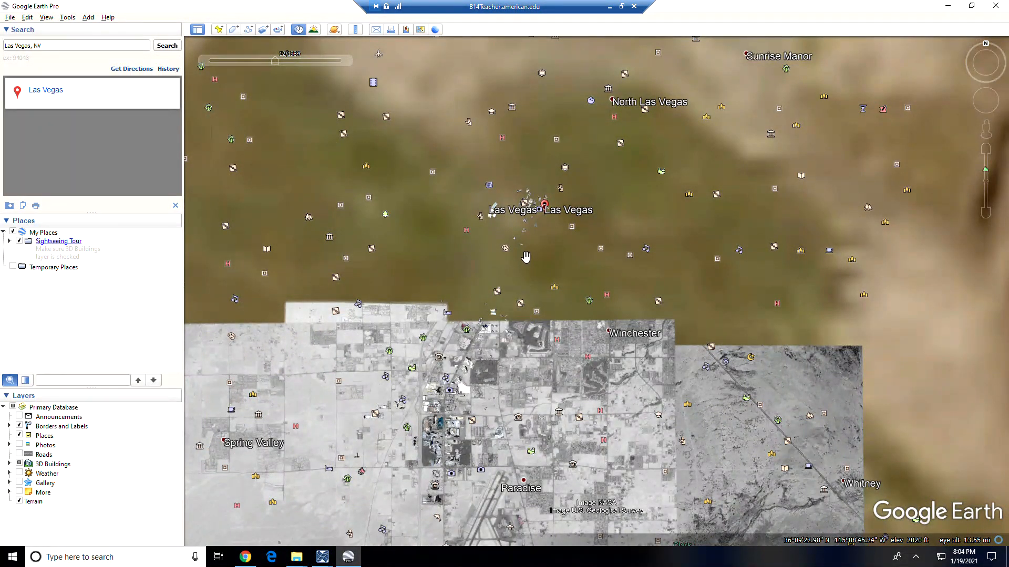
scroll(502, 272, "down", 3)
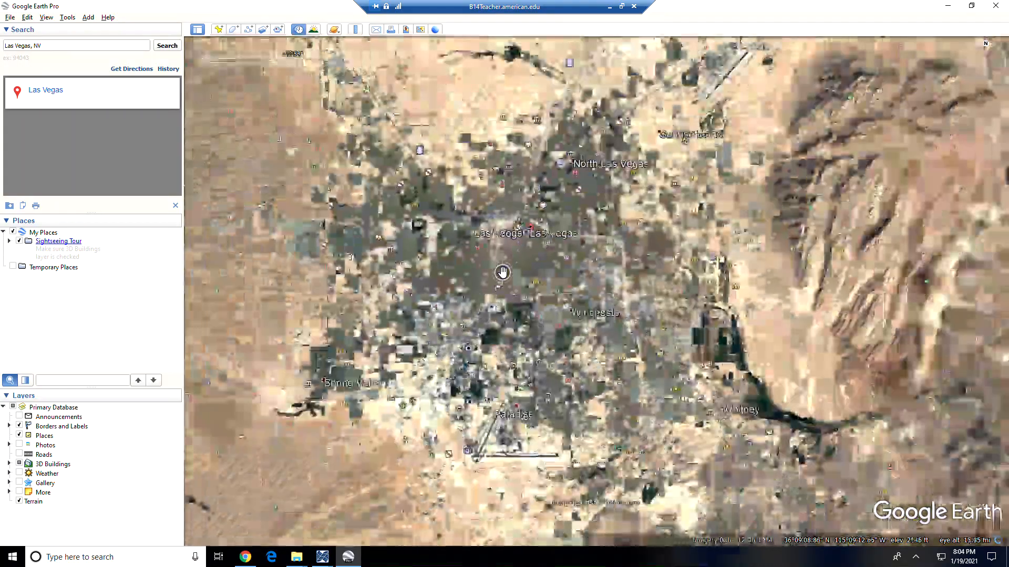
scroll(523, 271, "down", 2)
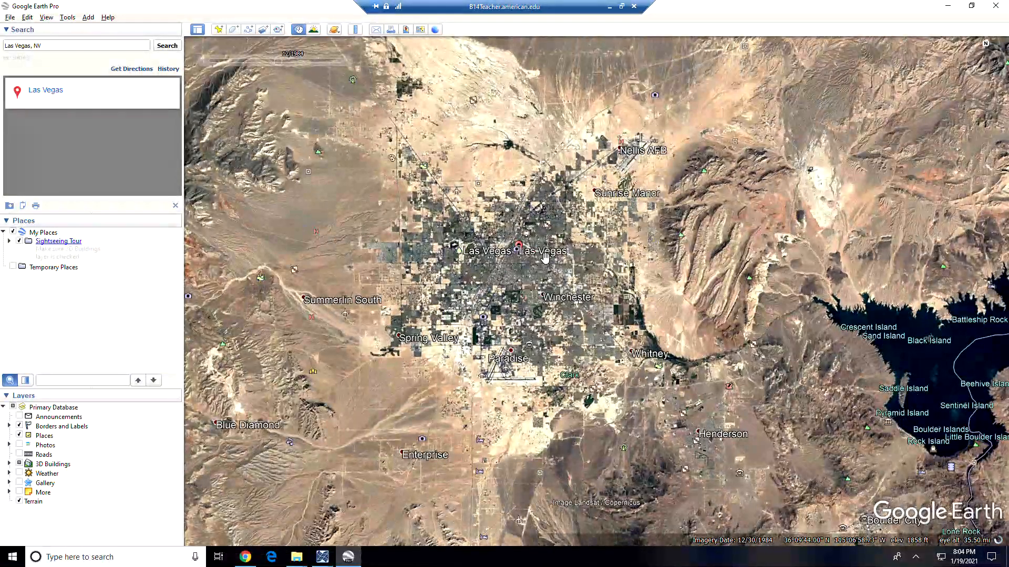
scroll(545, 258, "down", 2)
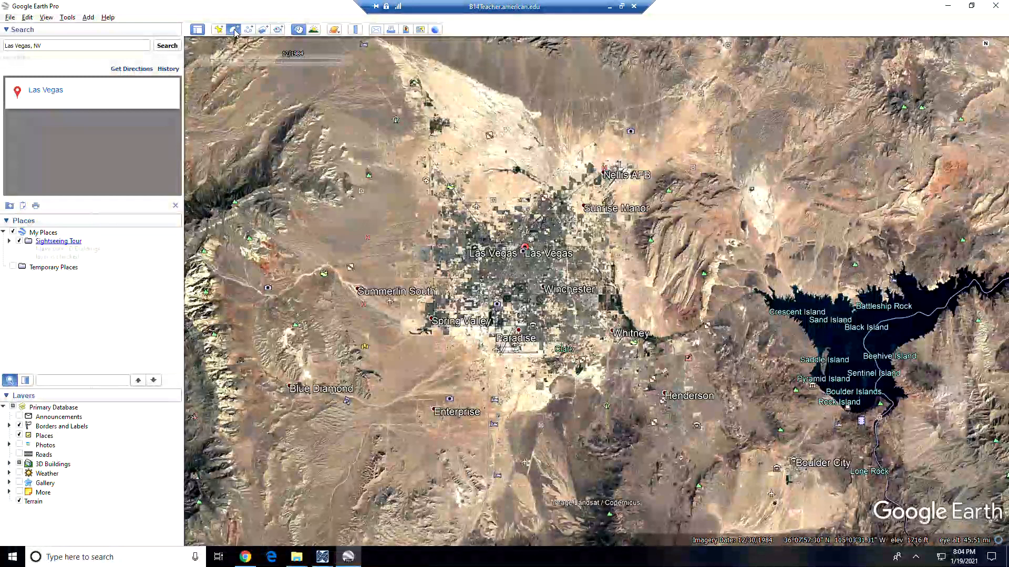
- Start a new polygon named 1984
left_click(234, 30)
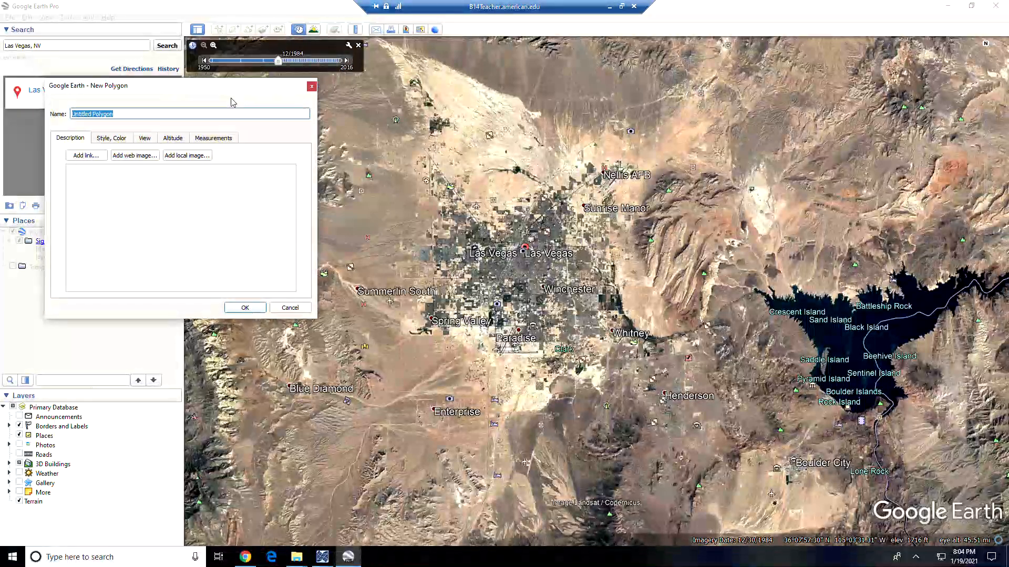
type("198")
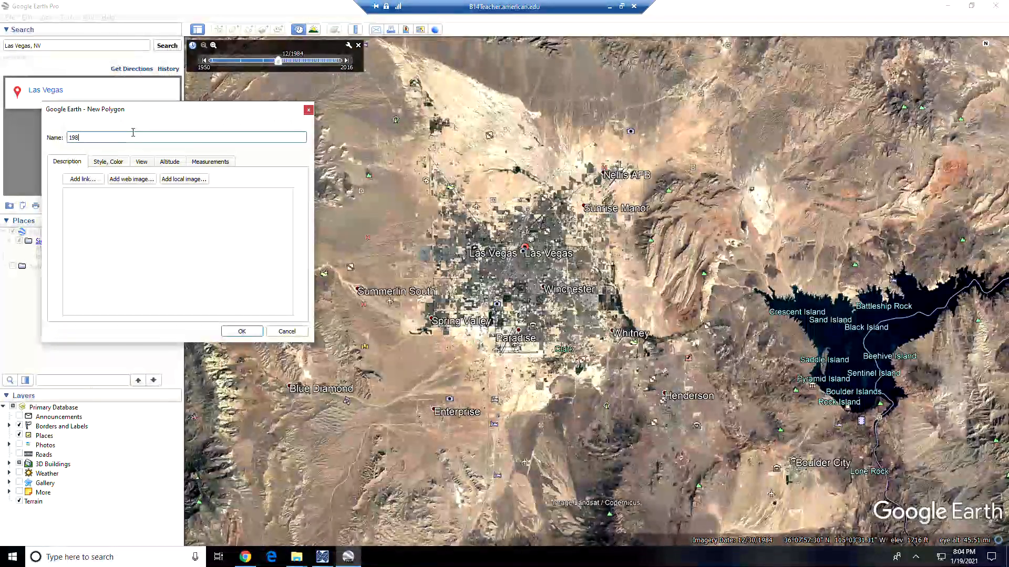
type("4")
left_click(125, 228)
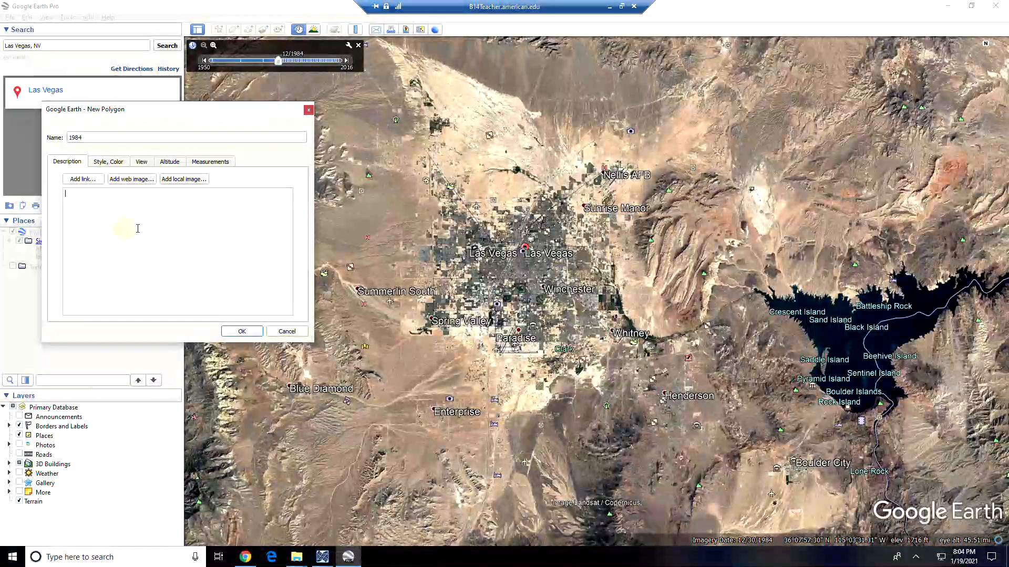
- Give the 1984 polygon a red outline and set its area to Outlined with no fill
left_click(108, 162)
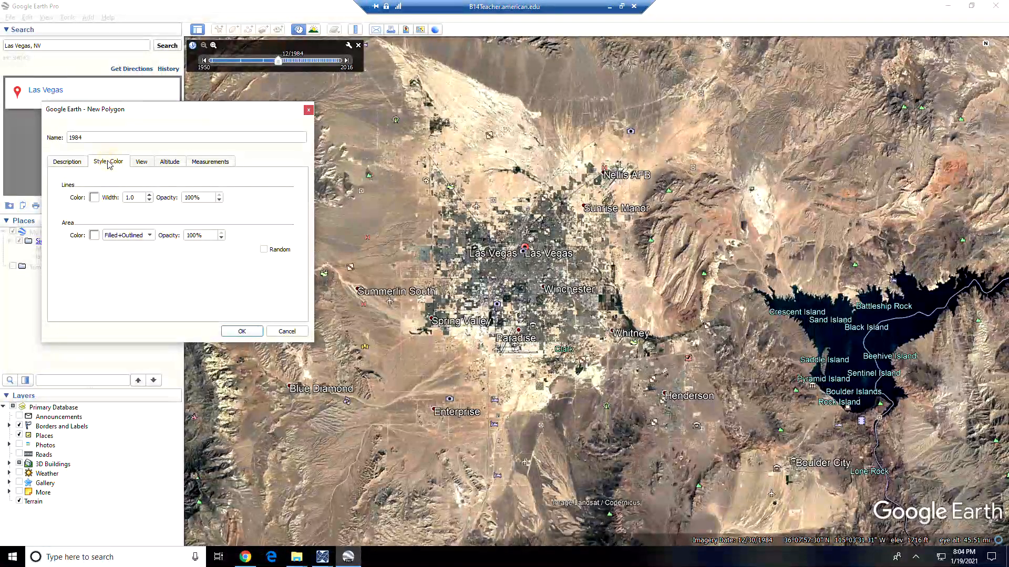
left_click(94, 198)
left_click(68, 138)
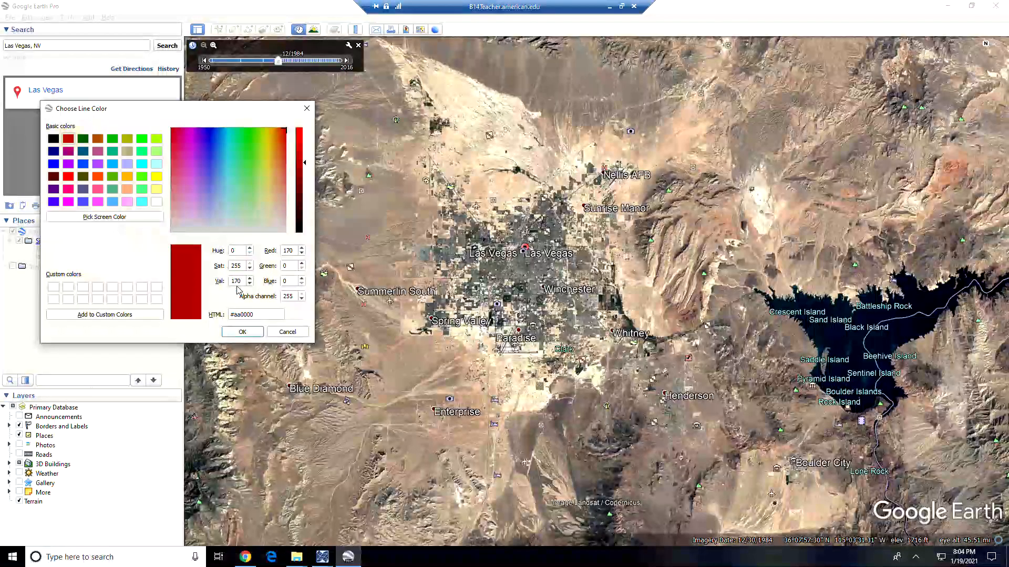
left_click(242, 333)
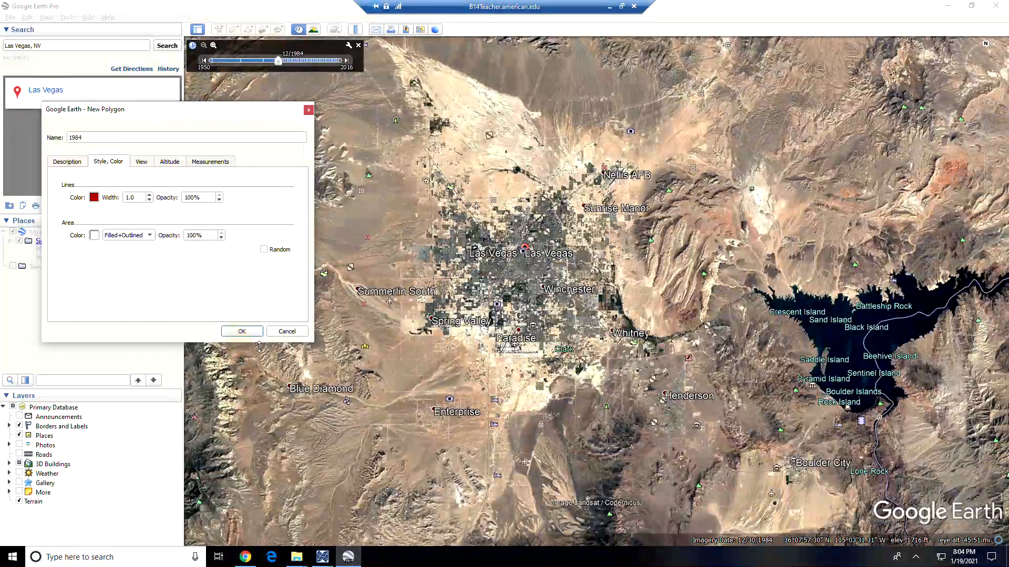
left_click(94, 236)
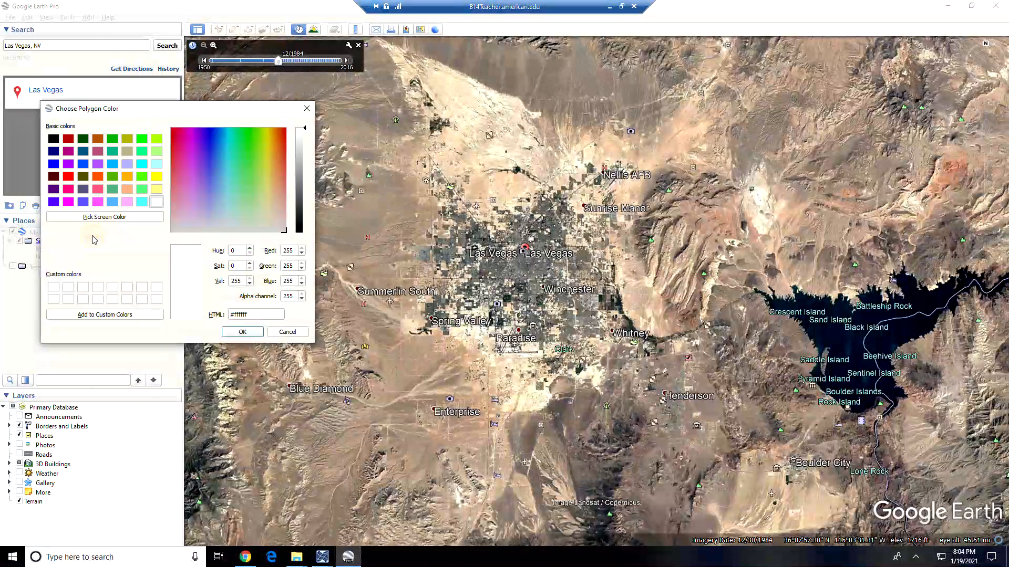
left_click(287, 331)
left_click(123, 240)
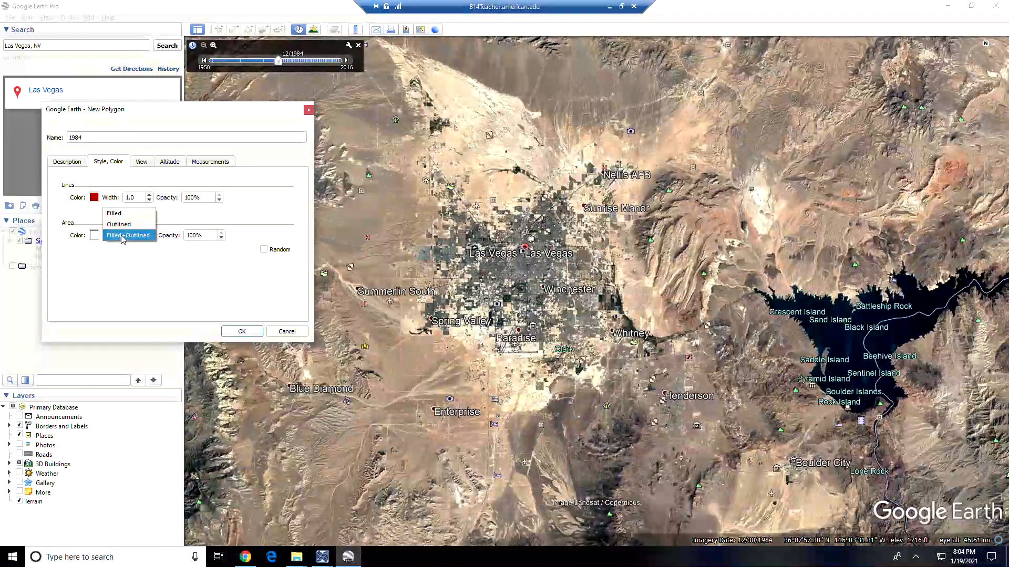
left_click(124, 228)
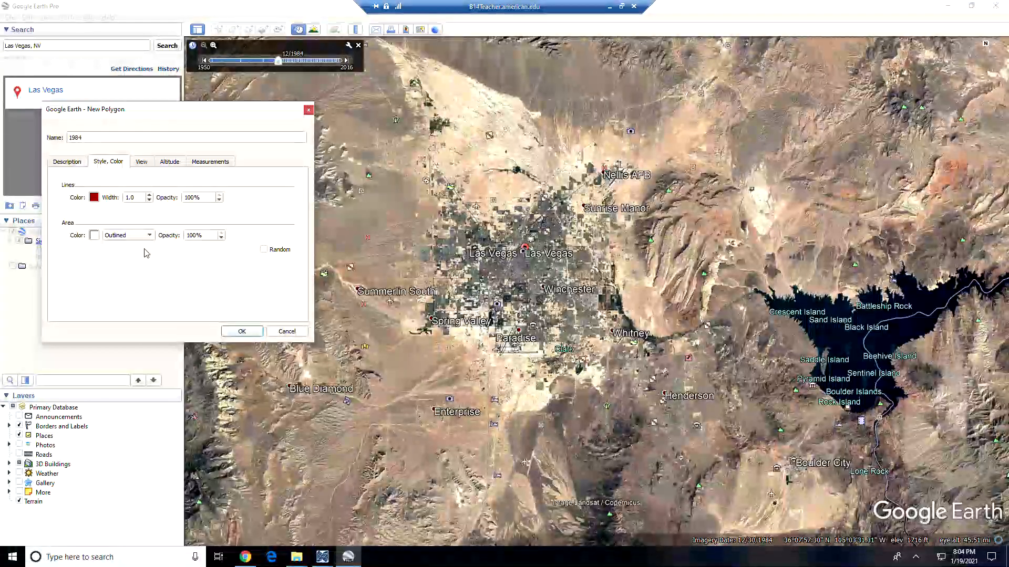
- Trace the 1984 urban edge past Nellis AFB, Sunrise Manor, Paradise, Spring Valley and back north
left_click_drag(187, 112, 124, 131)
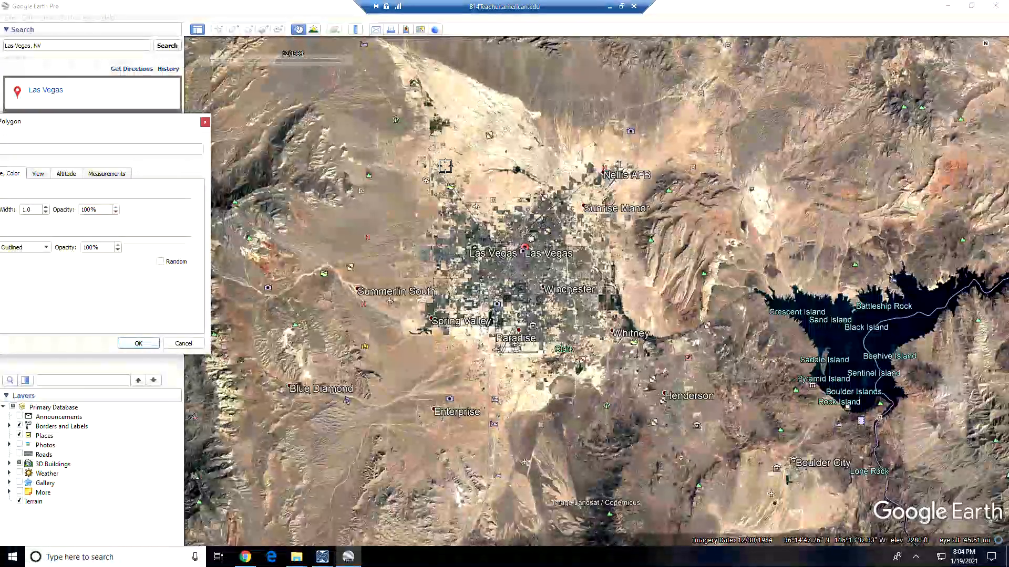
left_click(442, 166)
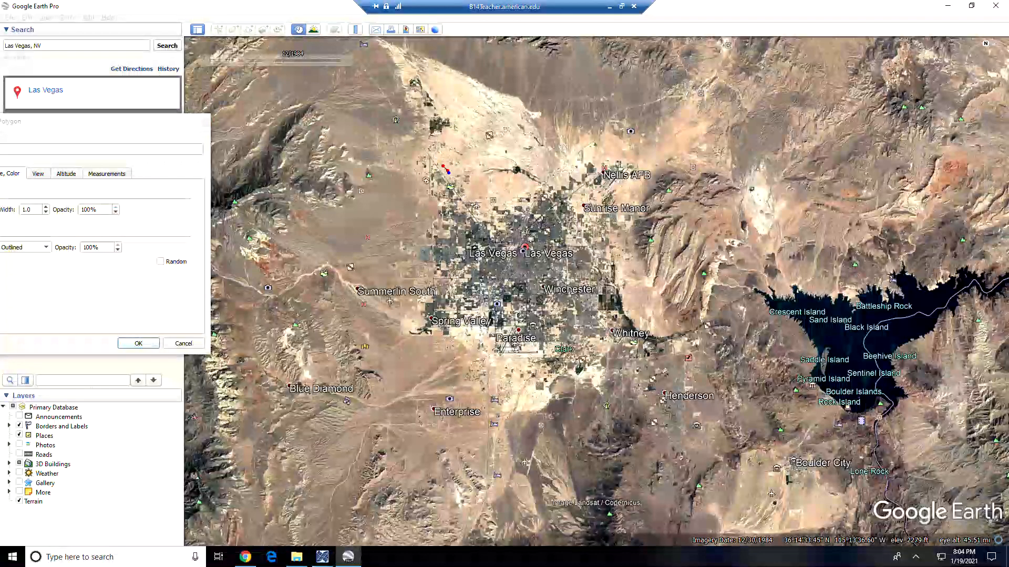
mouse_move(578, 165)
left_mouse_down()
mouse_move(593, 160)
mouse_move(621, 251)
left_mouse_up()
mouse_move(636, 329)
left_mouse_down()
mouse_move(578, 353)
mouse_move(484, 338)
left_mouse_up()
mouse_move(421, 307)
left_mouse_down()
mouse_move(435, 281)
mouse_move(409, 256)
left_mouse_up()
left_click_drag(426, 181, 443, 172)
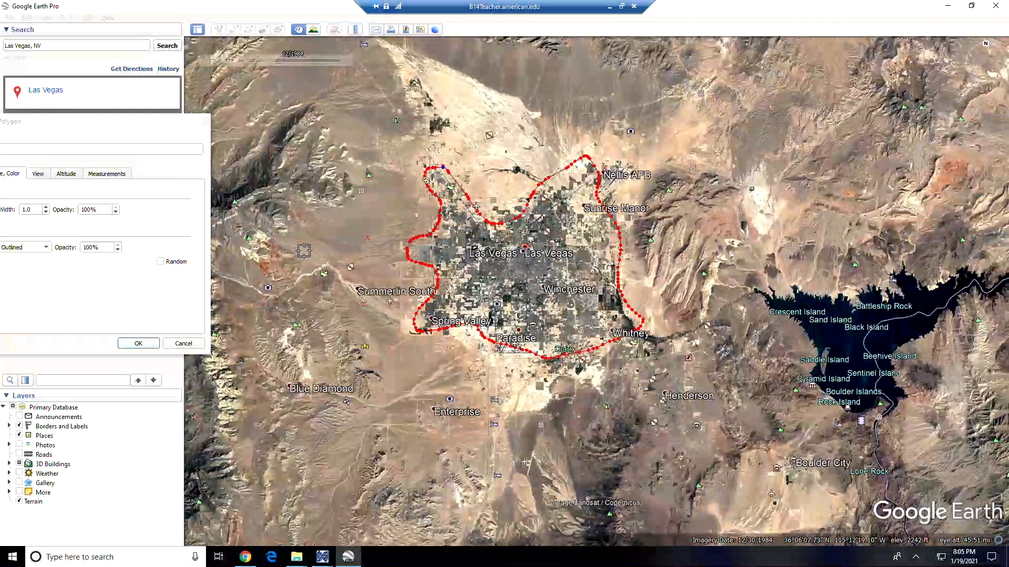
left_click_drag(127, 127, 231, 140)
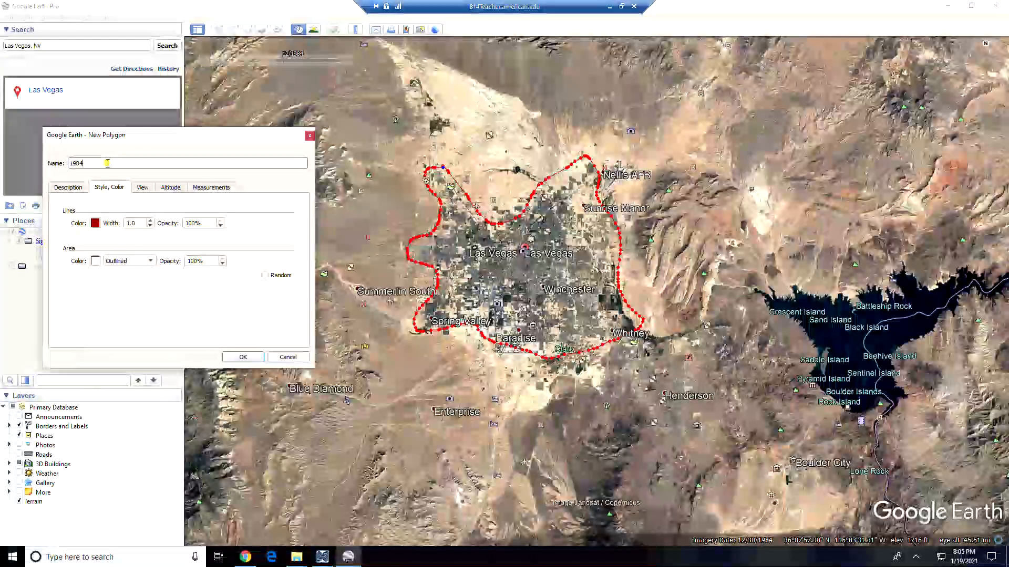
- Set the polygon's Measurements area units to Square Kilometers, showing about 306 sq km
left_click(108, 163)
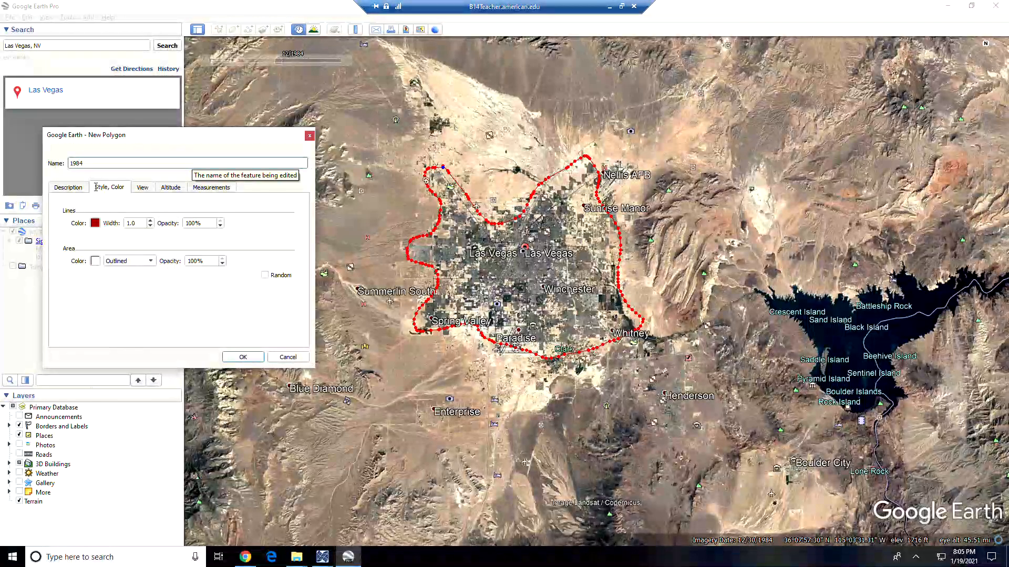
left_click(213, 189)
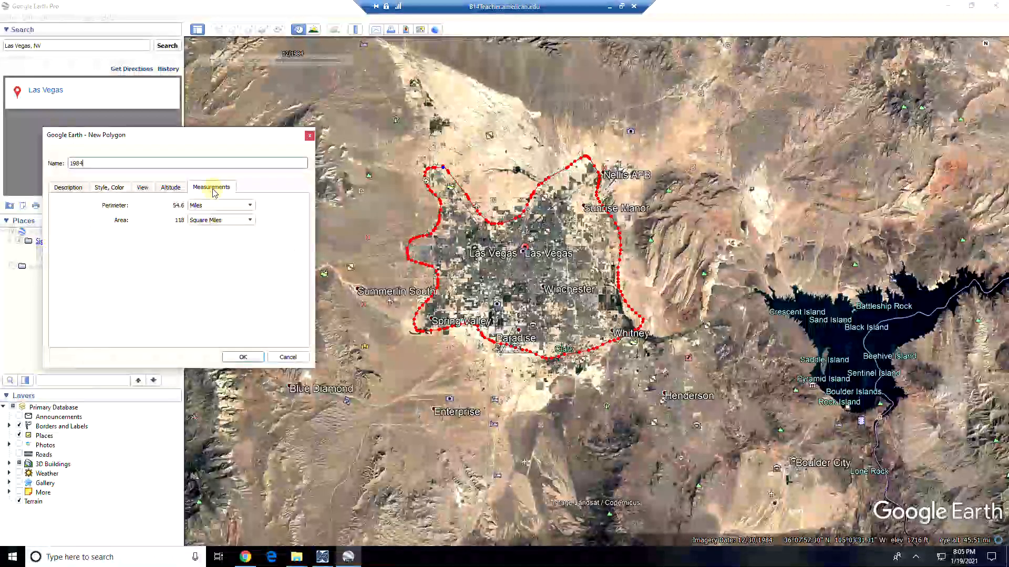
left_click(227, 220)
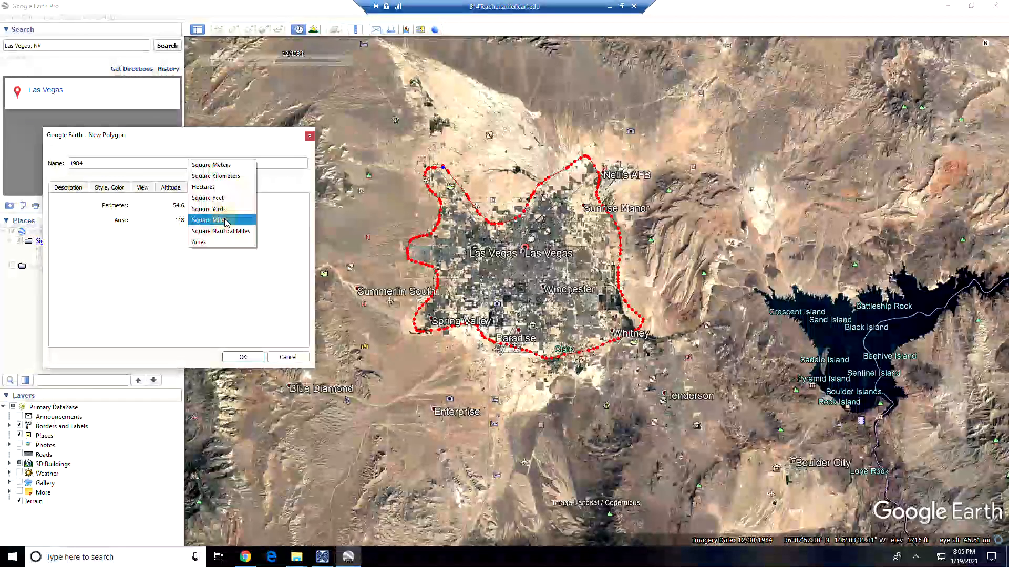
left_click(229, 180)
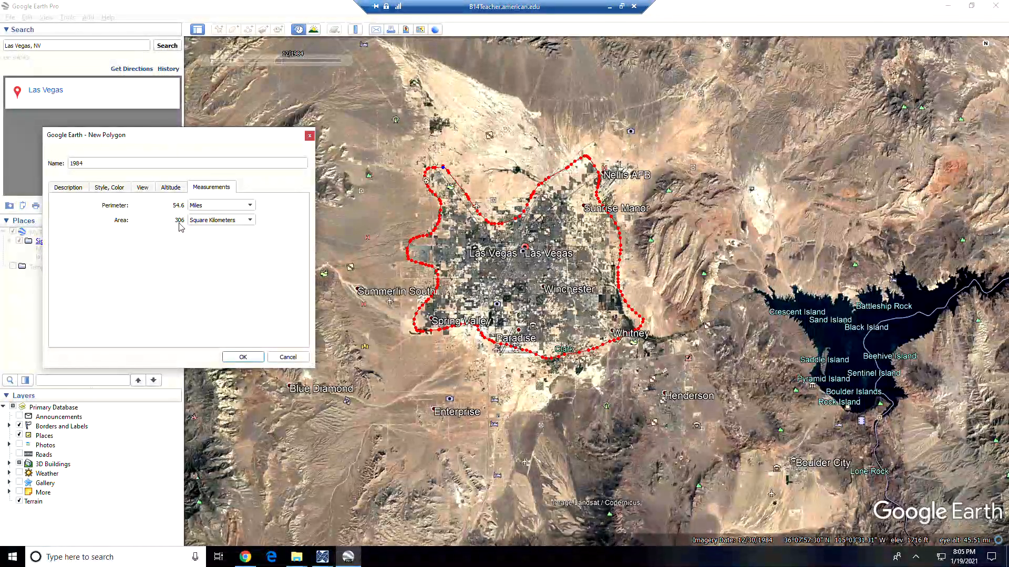
- Open the Class Google Sheet link from page 7 of the lab PDF in a new Chrome tab
left_click(245, 558)
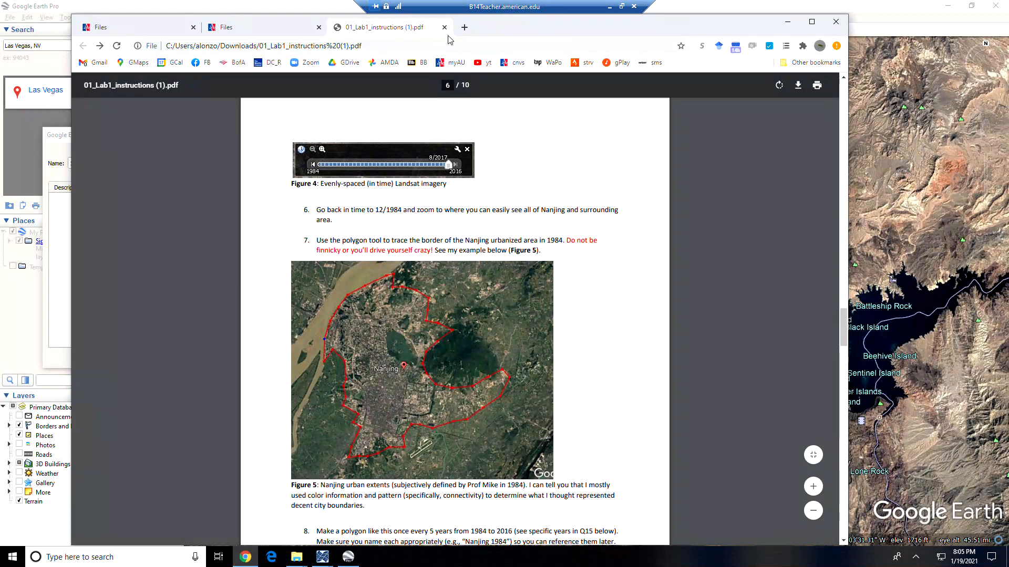
scroll(509, 339, "down", 7)
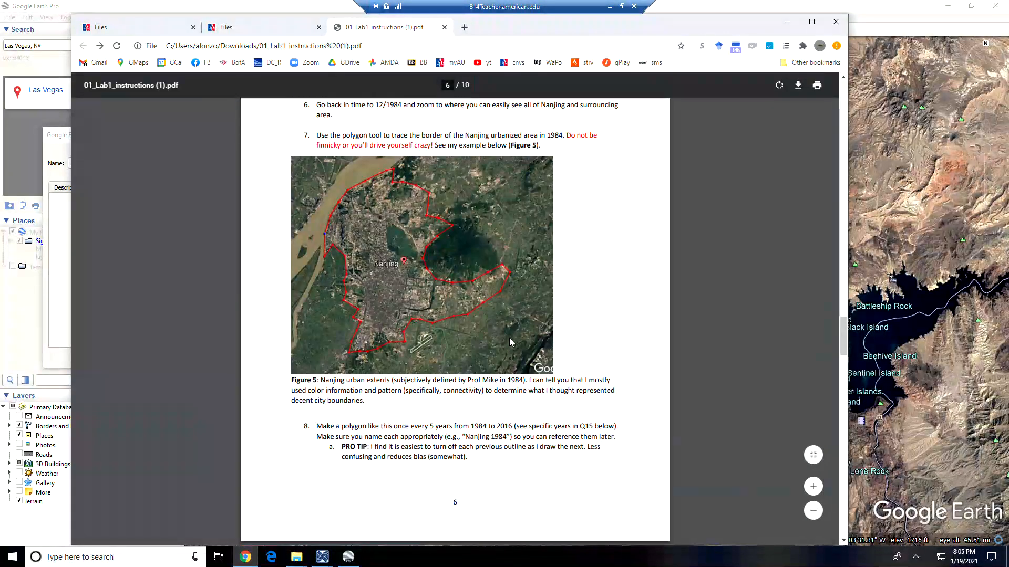
right_click(395, 422)
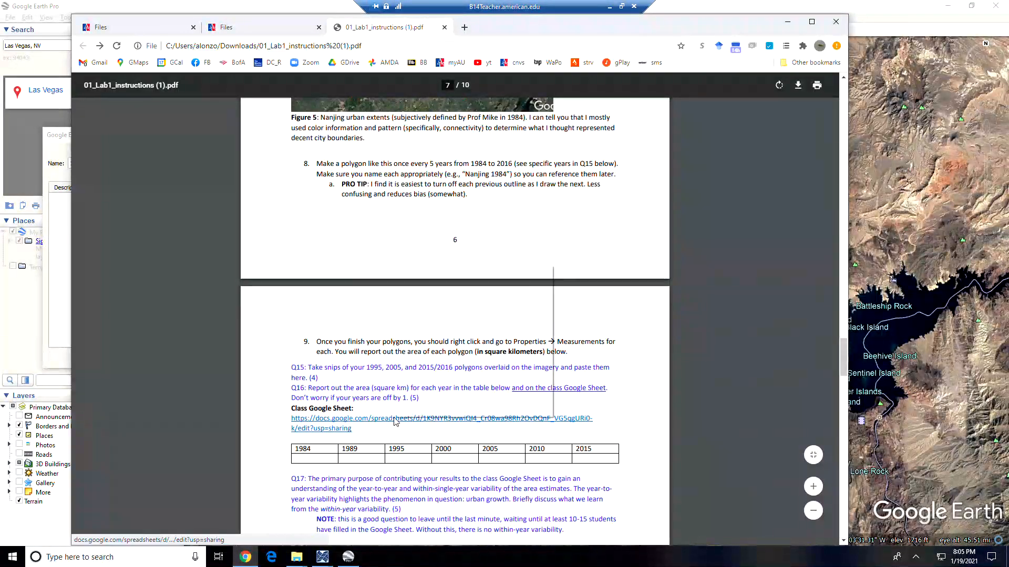
left_click(441, 272)
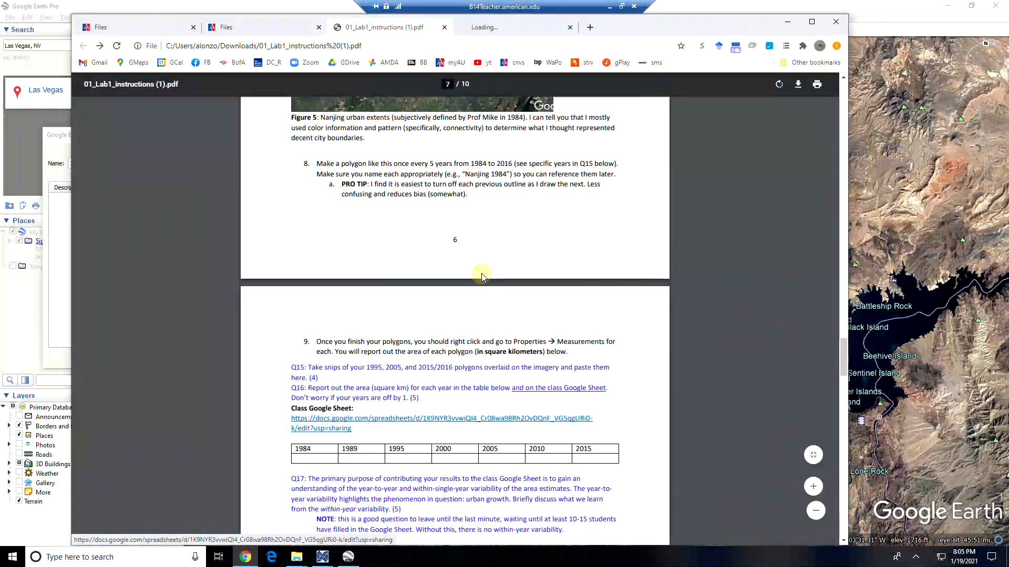
left_click(523, 29)
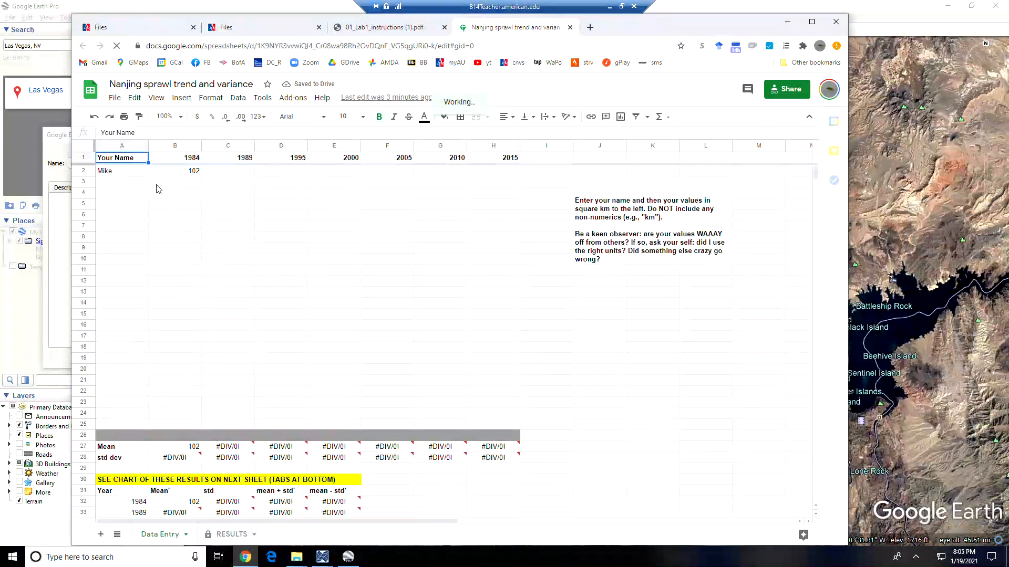
- Enter 306 in cell B3, then undo it so the sheet stays unchanged
left_click(165, 184)
type("306")
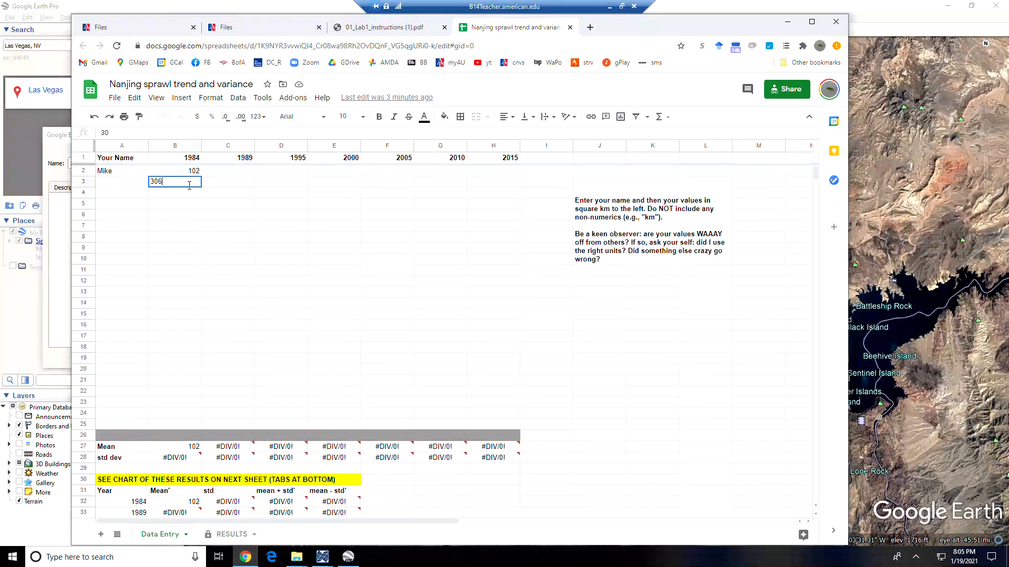
key("Return")
key("ctrl+z")
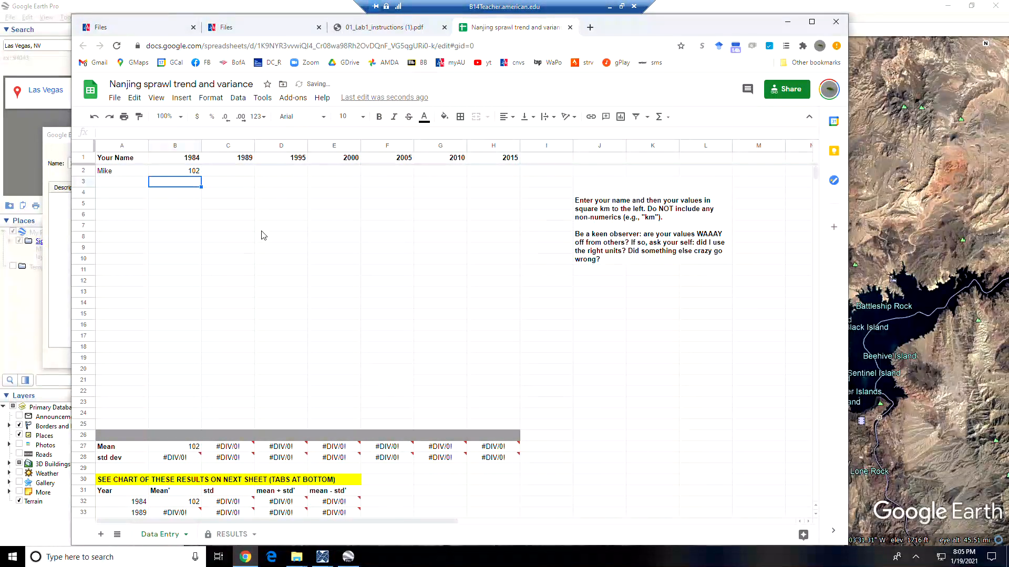
- Check the class's existing 1984 entry of 102 in row 2, then return to Google Earth Pro
left_click(121, 172)
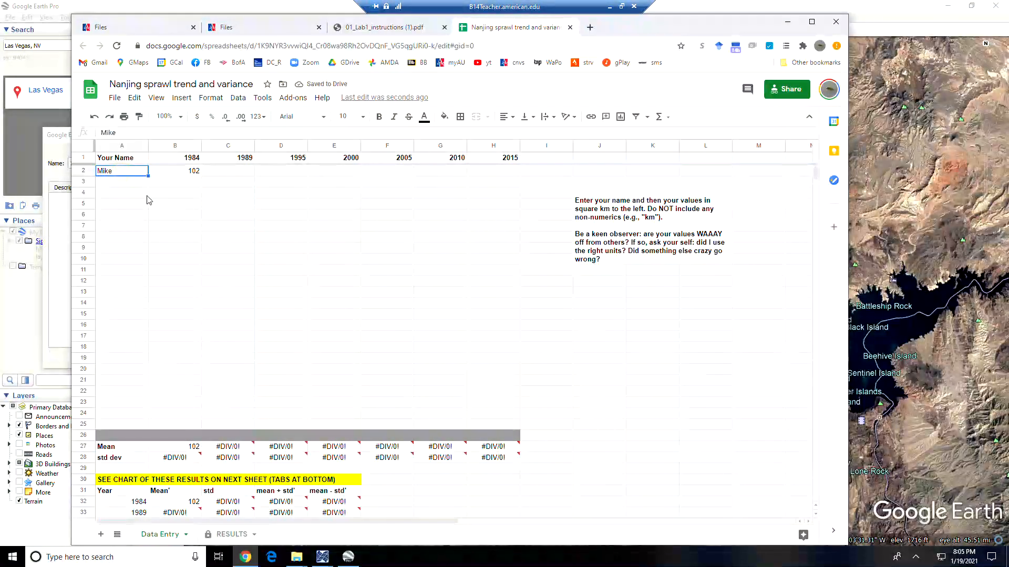
left_click(179, 172)
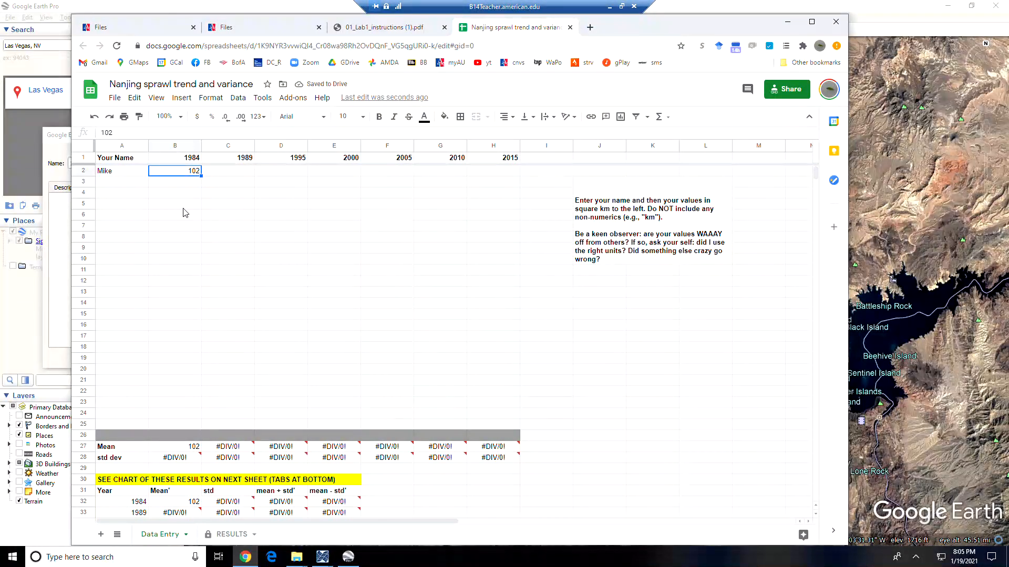
left_click(123, 183)
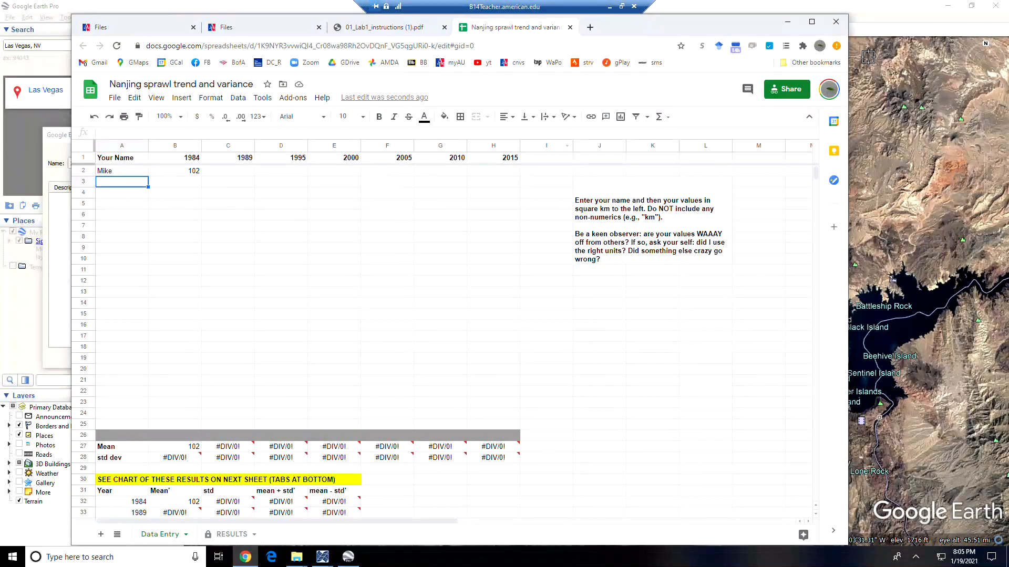
left_click(902, 8)
- Save the 1984 polygon, move the historical imagery to December 1989 and hide the 1984 outline
left_click(242, 358)
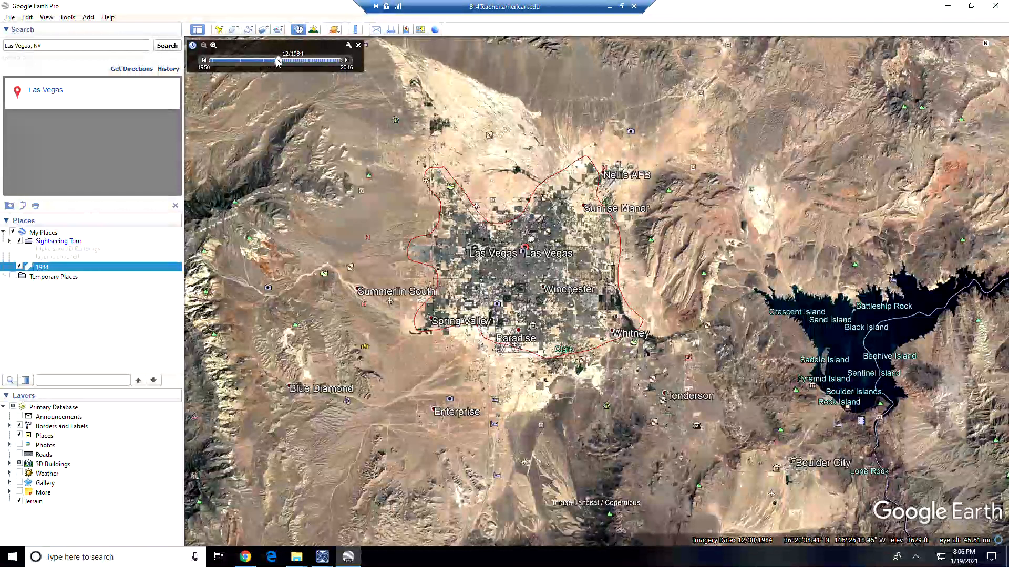
left_click_drag(281, 63, 291, 62)
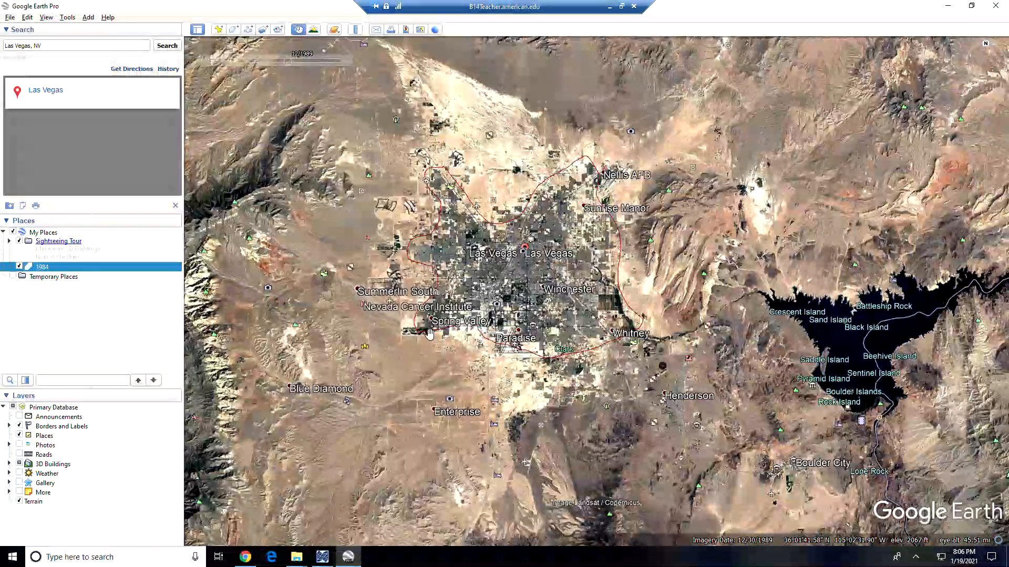
left_click(20, 268)
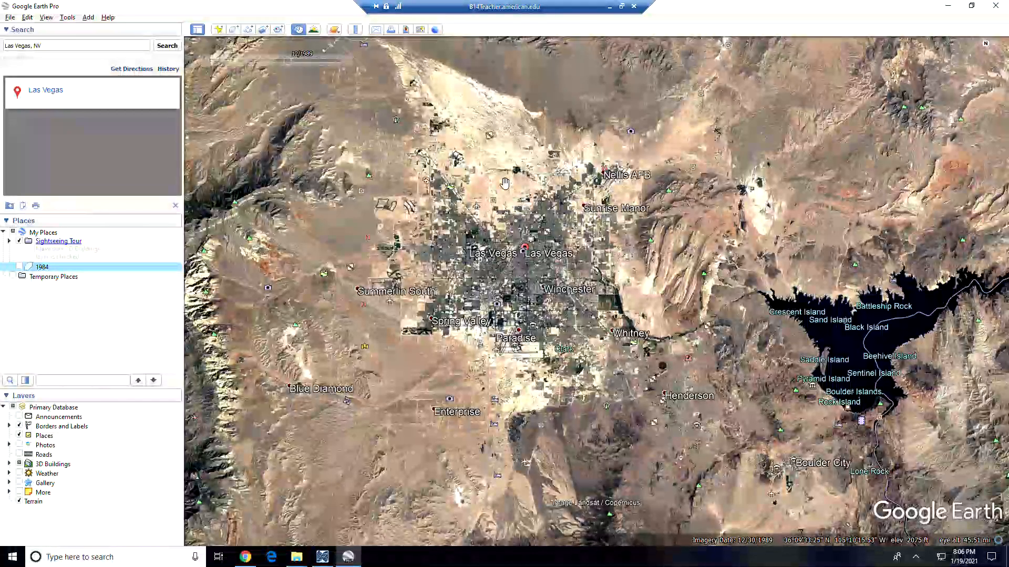
left_click(245, 557)
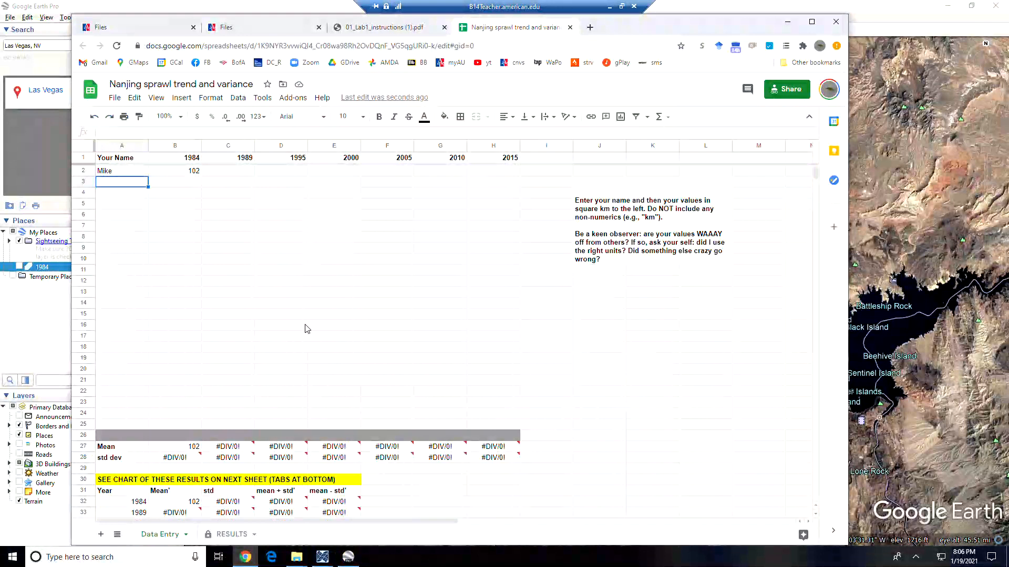
- Look over the Data Entry sheet and view the Nanjing chart on the RESULTS sheet
left_click(258, 249)
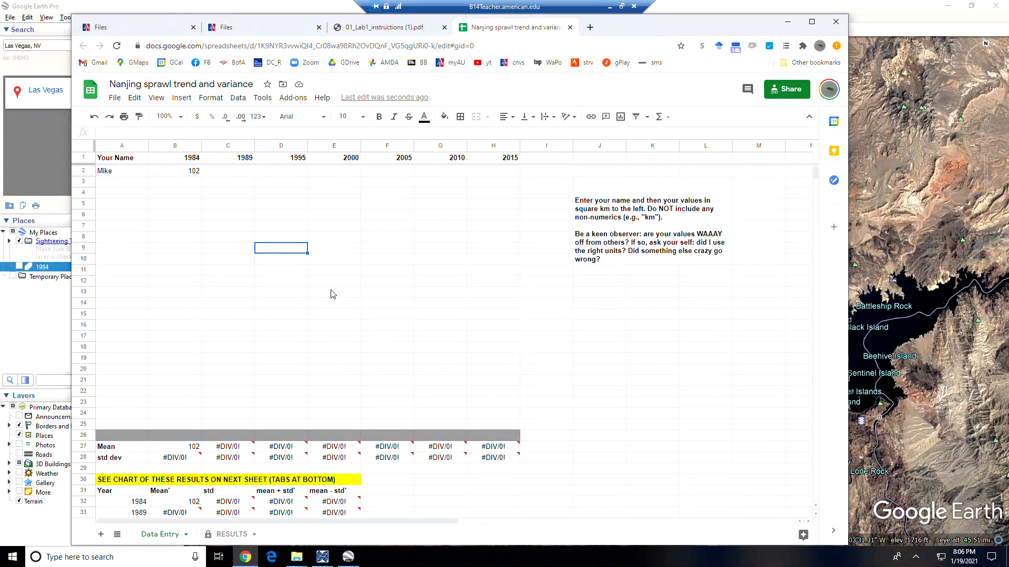
left_click(368, 272)
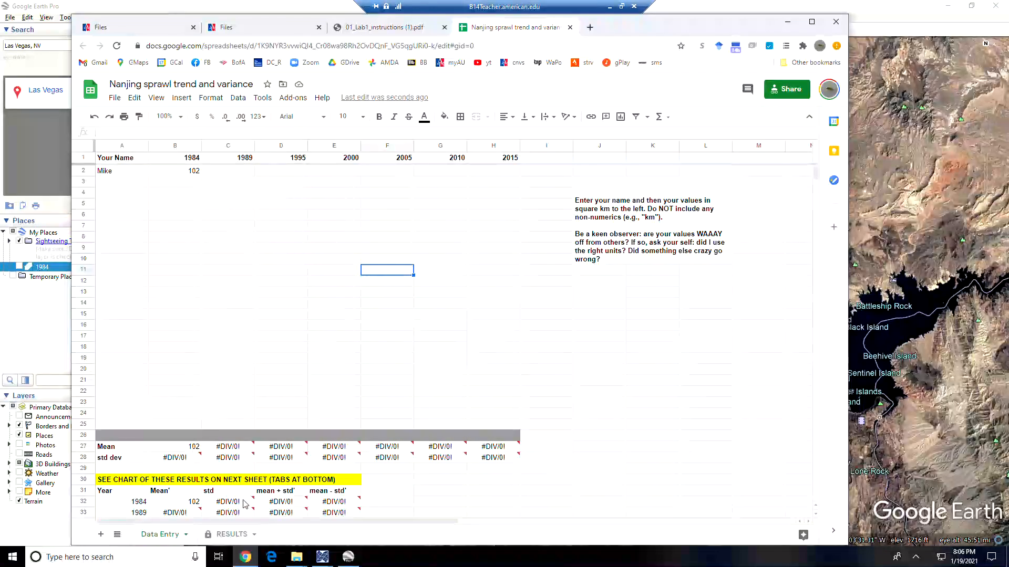
left_click(226, 536)
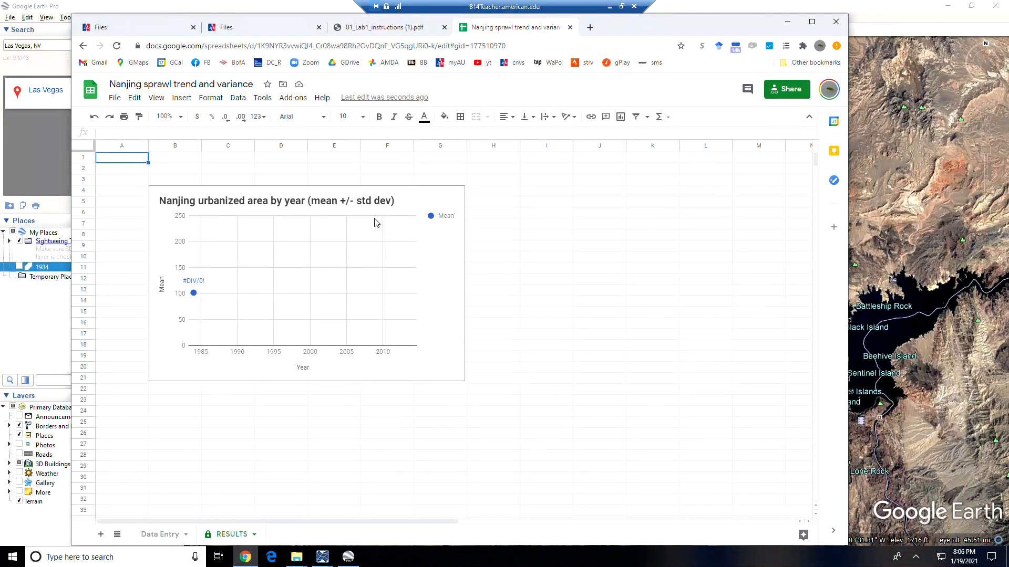
left_click(154, 535)
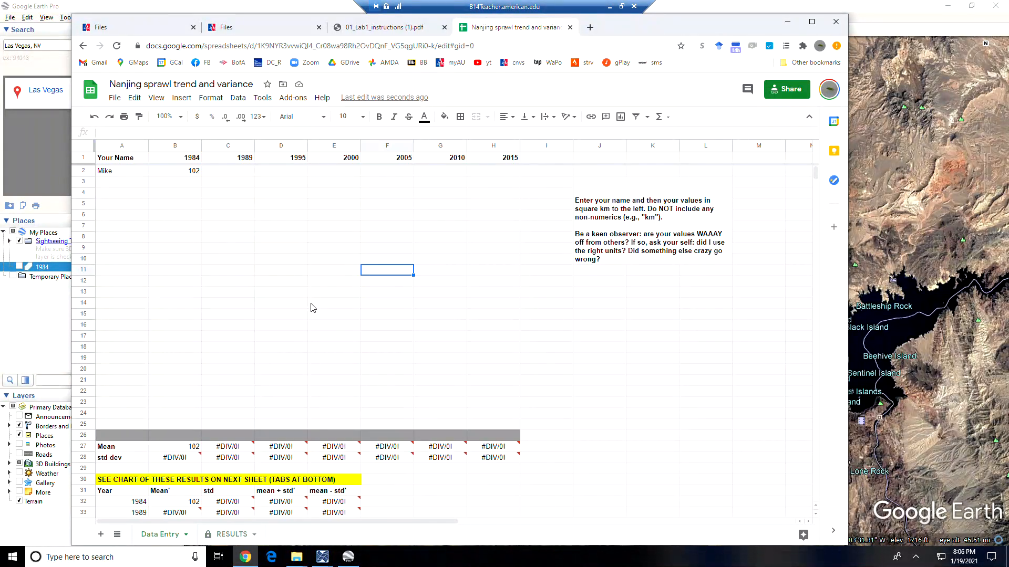
- Review the empty entry rows and the RESULTS chart again, then return to the lab instructions PDF
left_click(134, 183)
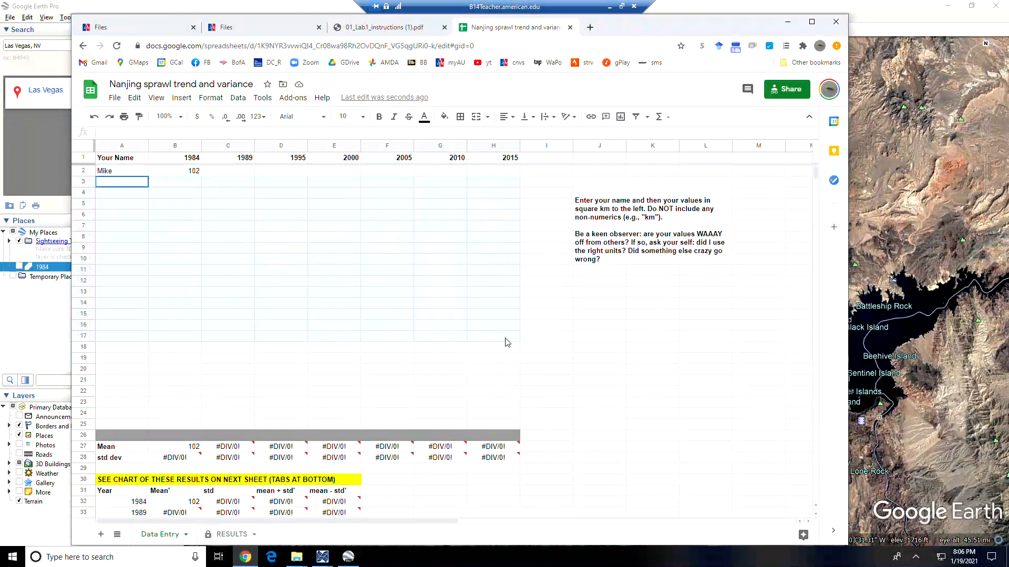
left_click(504, 340, "shift")
left_click(437, 371)
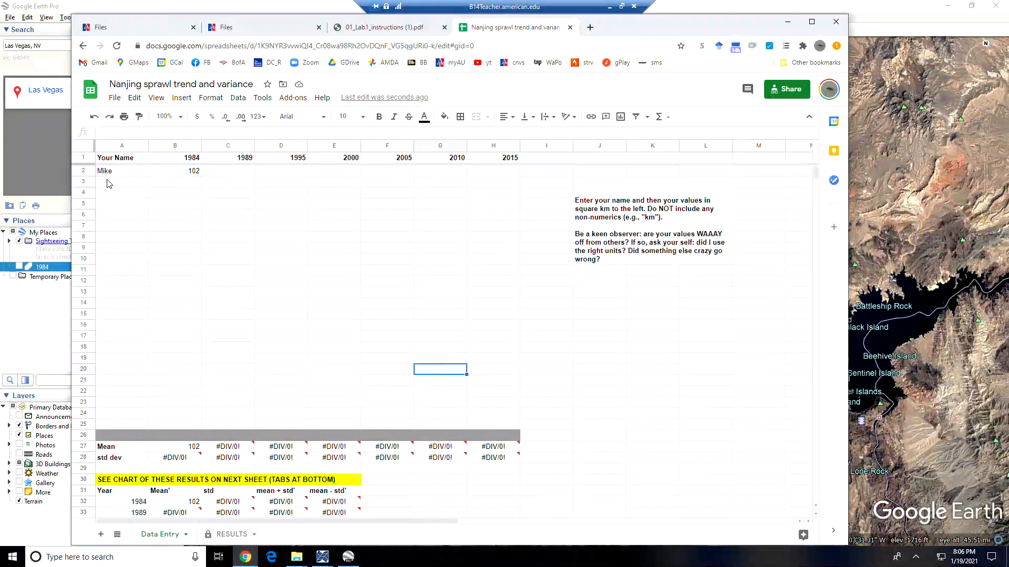
left_click(314, 238)
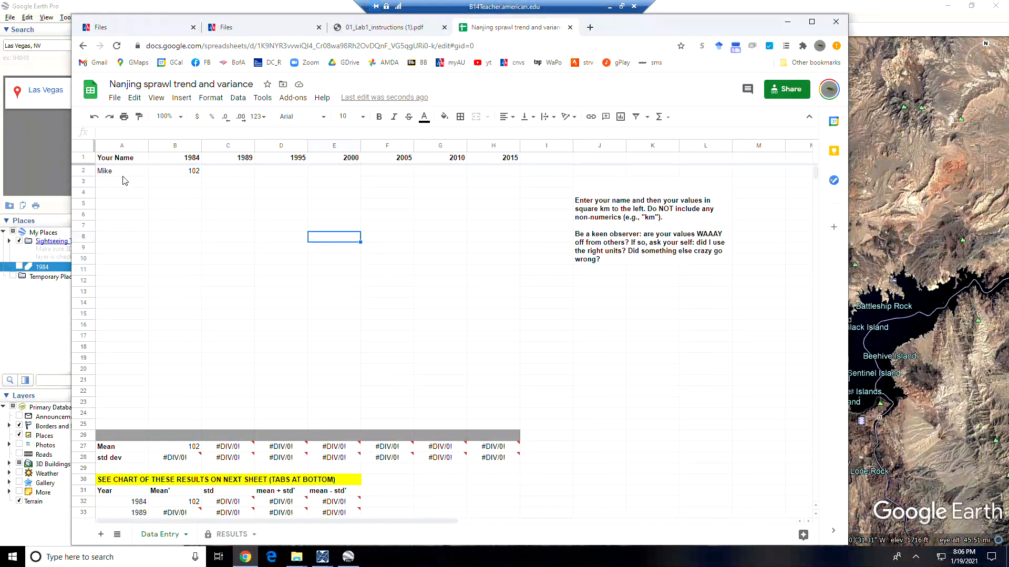
left_click(229, 534)
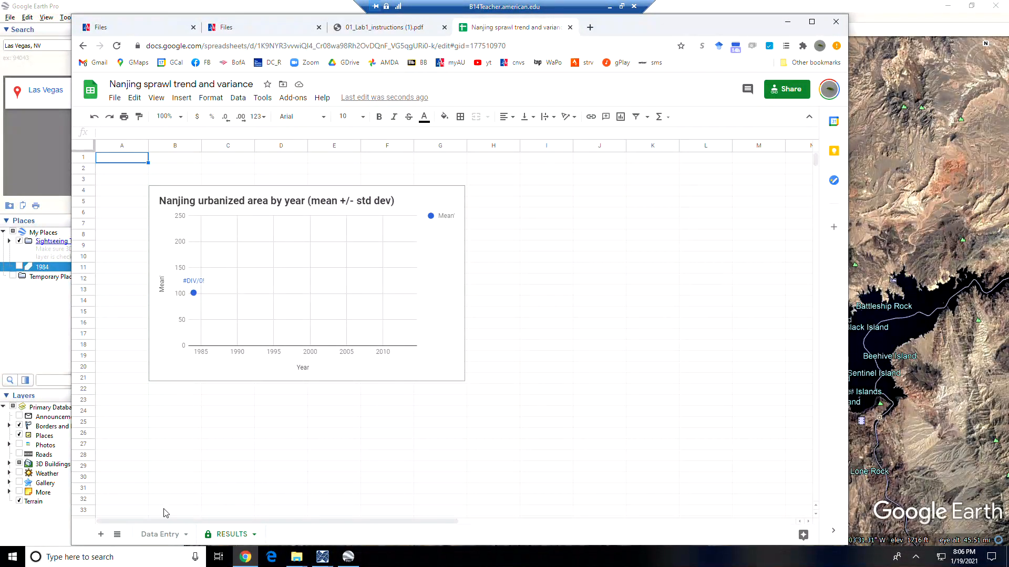
left_click(161, 534)
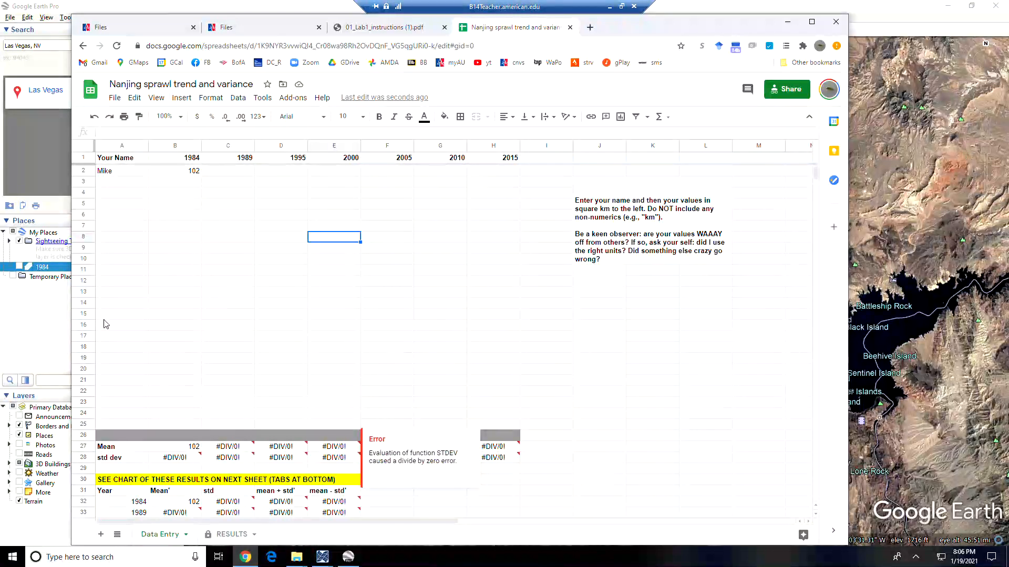
key("ctrl+shift+Tab")
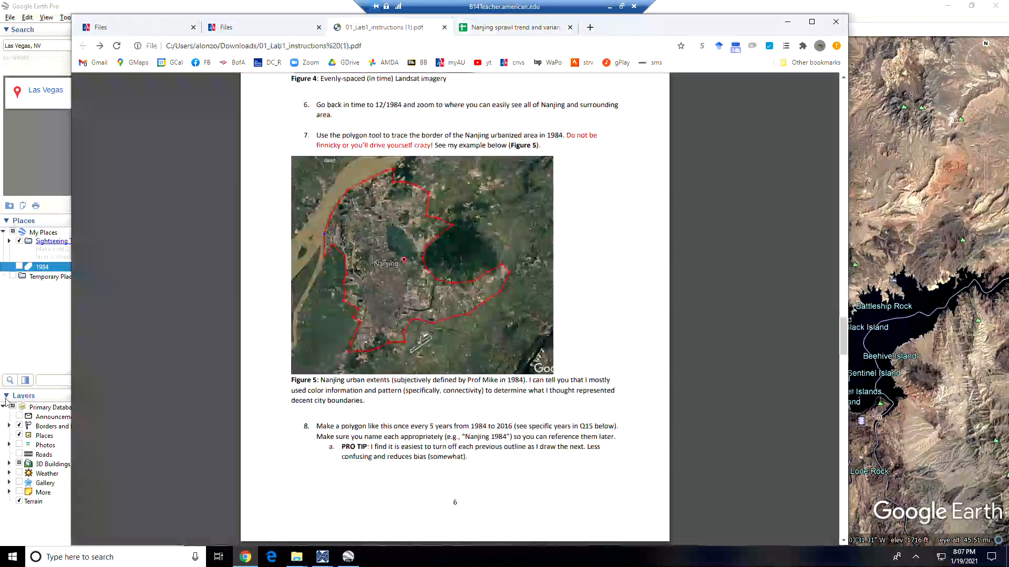